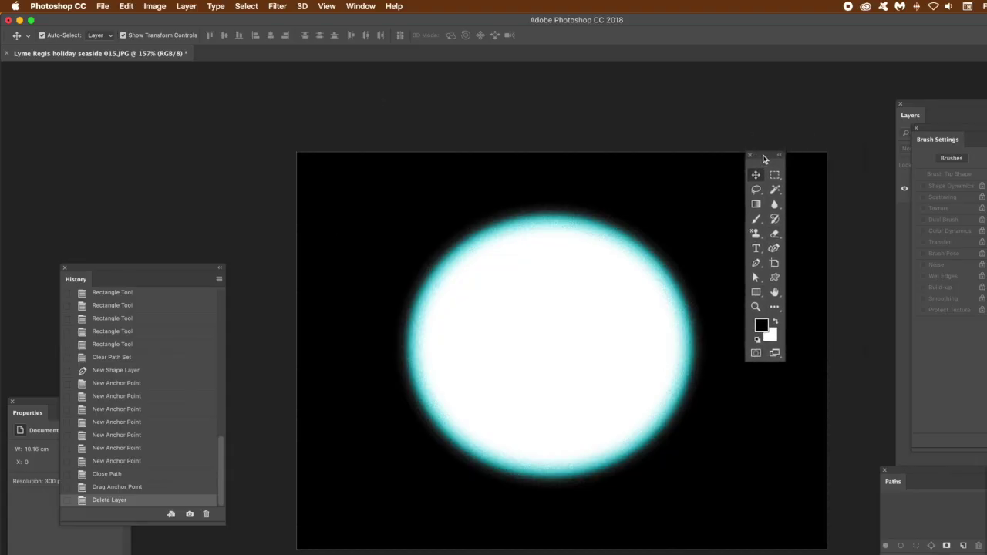
Draw a thin vertical rectangle through the orb with the Rectangle tool.
{"action": "left_click", "coordinate": [278, 6]}
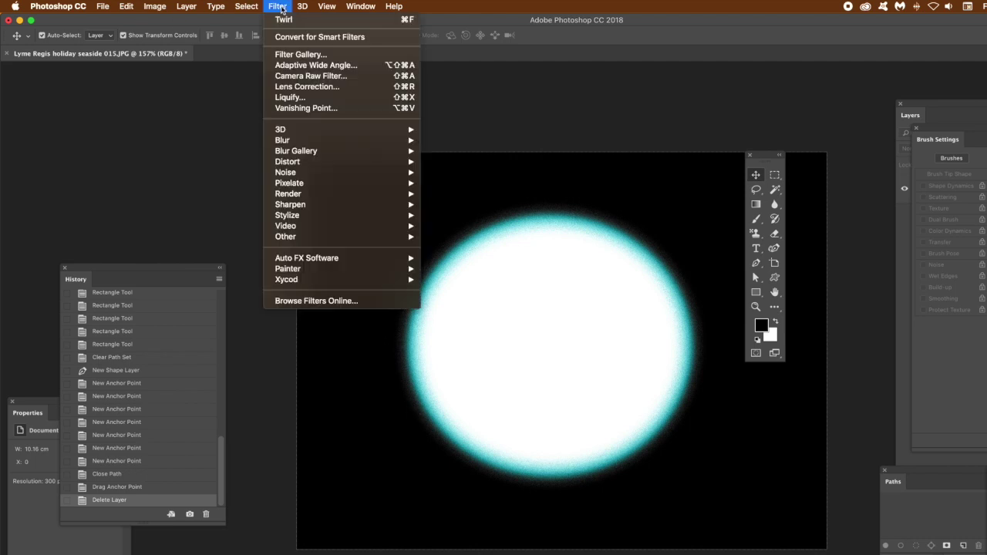
{"action": "mouse_move", "coordinate": [333, 145]}
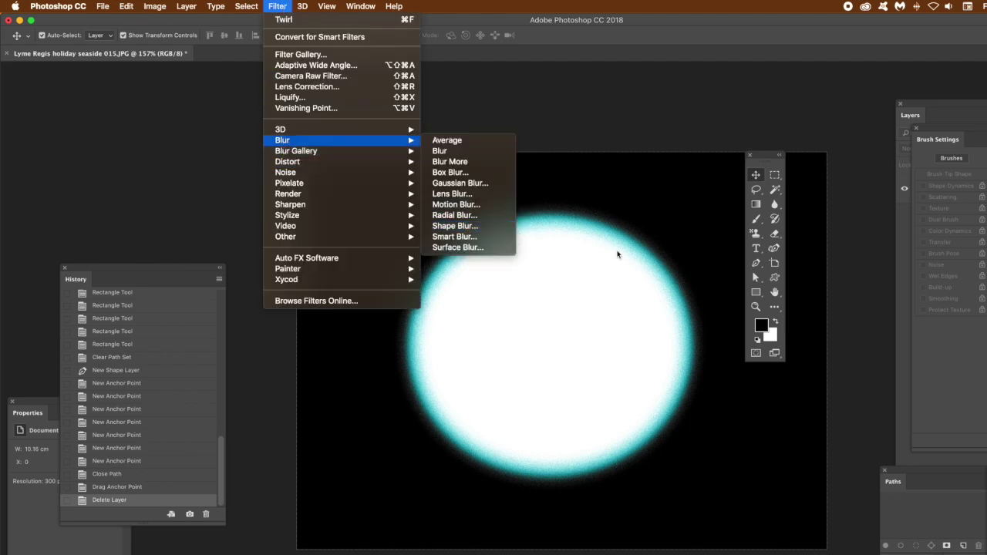
{"action": "left_click", "coordinate": [774, 279]}
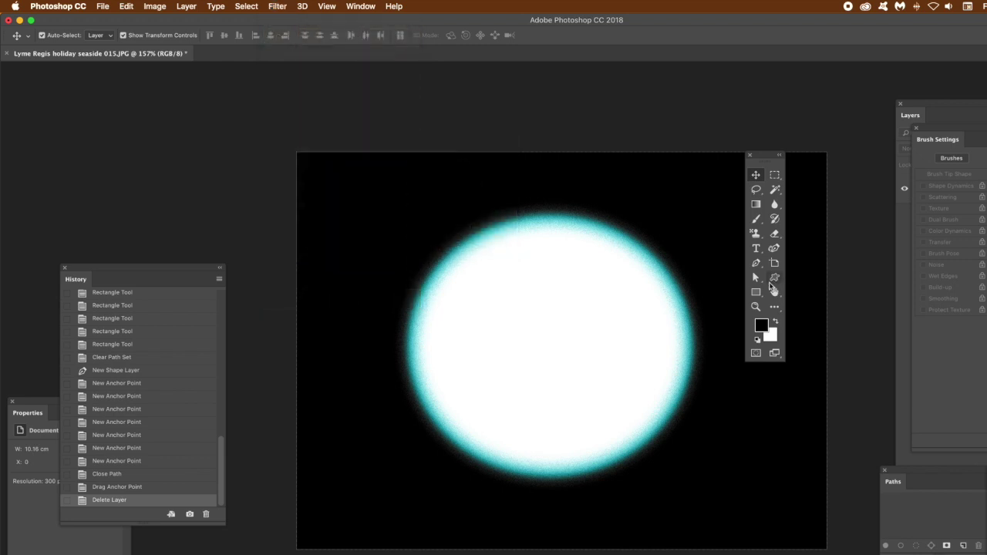
{"action": "left_click", "coordinate": [756, 294]}
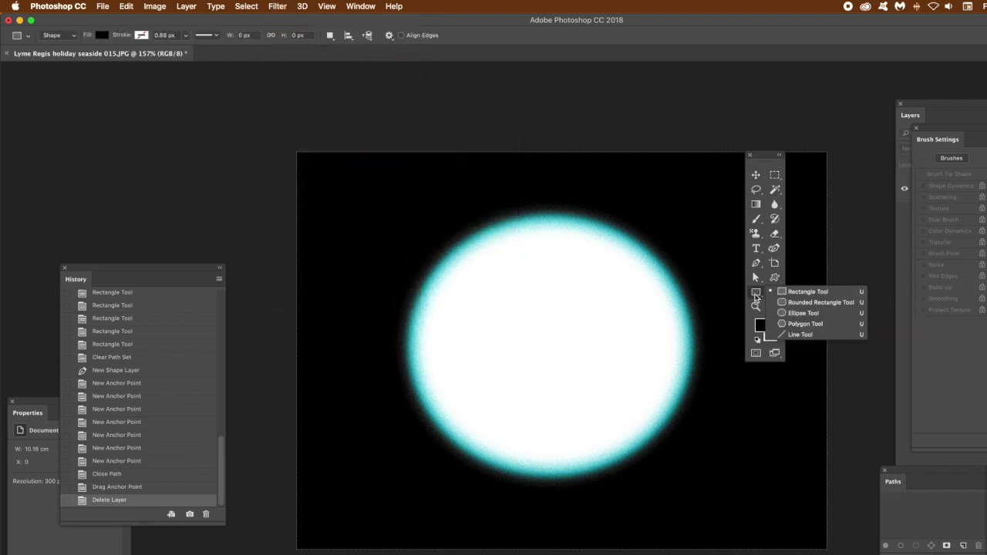
{"action": "left_click", "coordinate": [806, 301]}
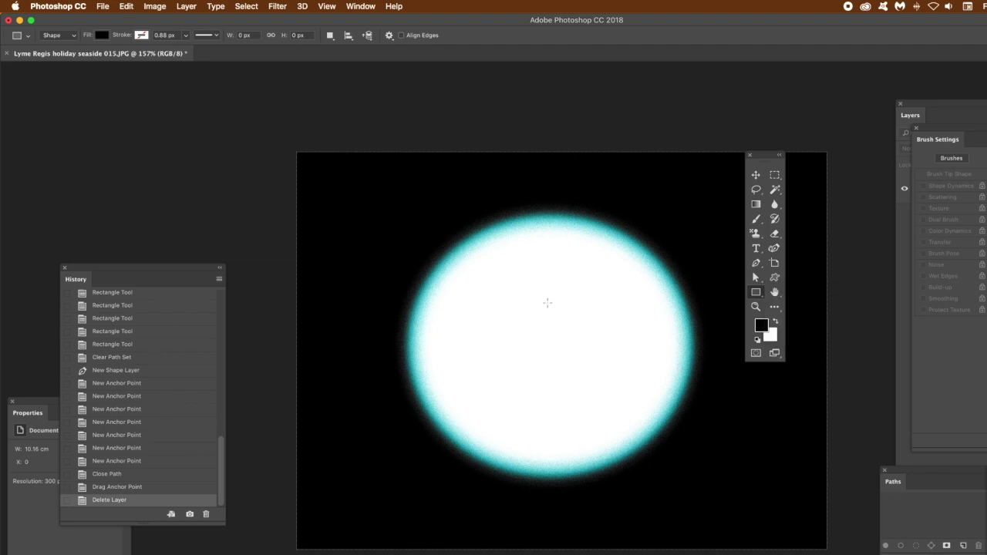
{"action": "left_click_drag", "start_coordinate": [547, 251], "coordinate": [553, 452]}
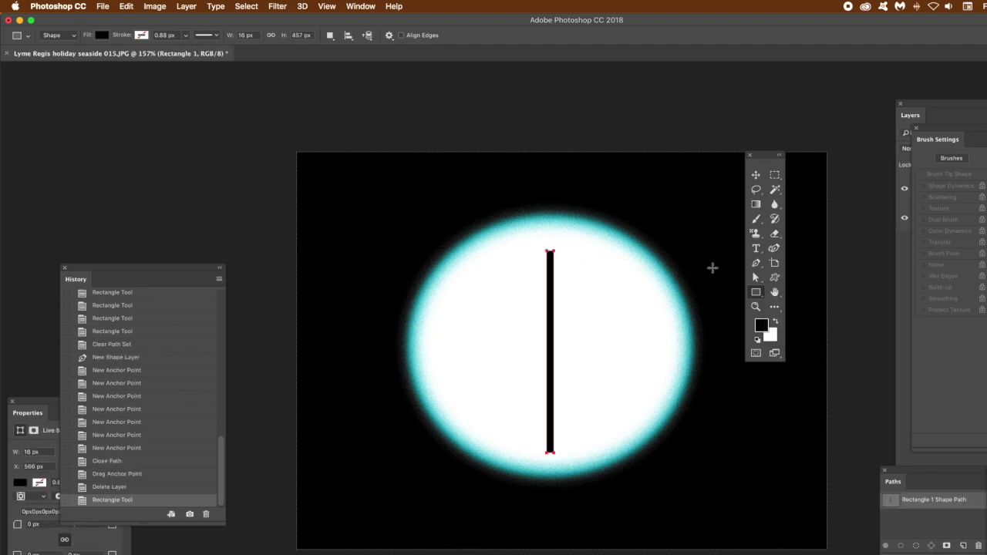
Save the vertical bar as custom shape 'Shape 116' and delete its layer.
{"action": "left_click", "coordinate": [124, 6]}
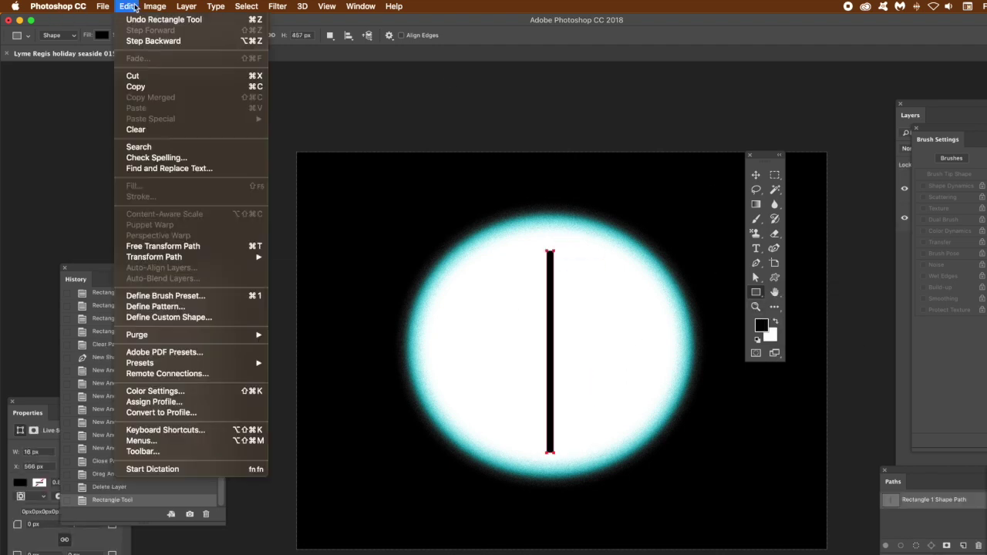
{"action": "left_click", "coordinate": [167, 318]}
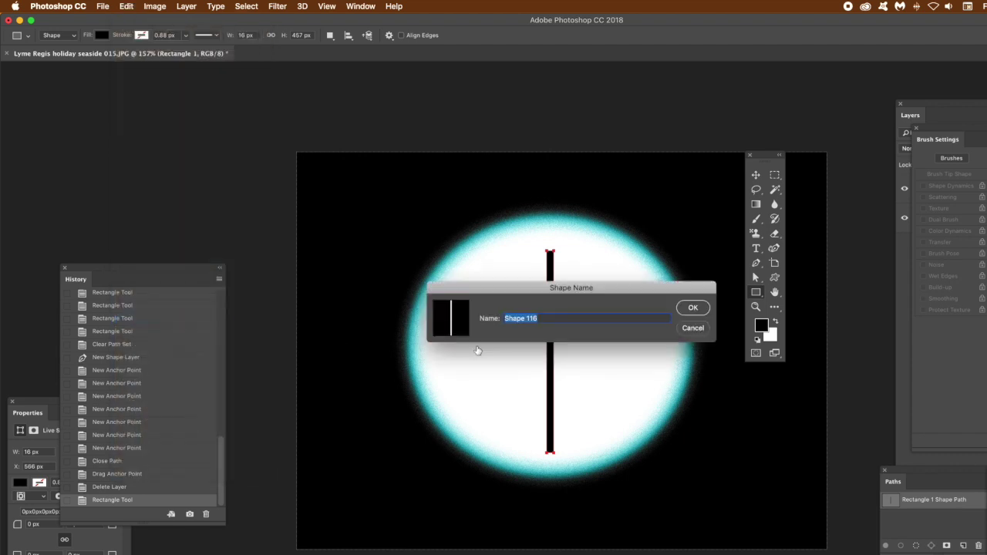
{"action": "left_click", "coordinate": [693, 307]}
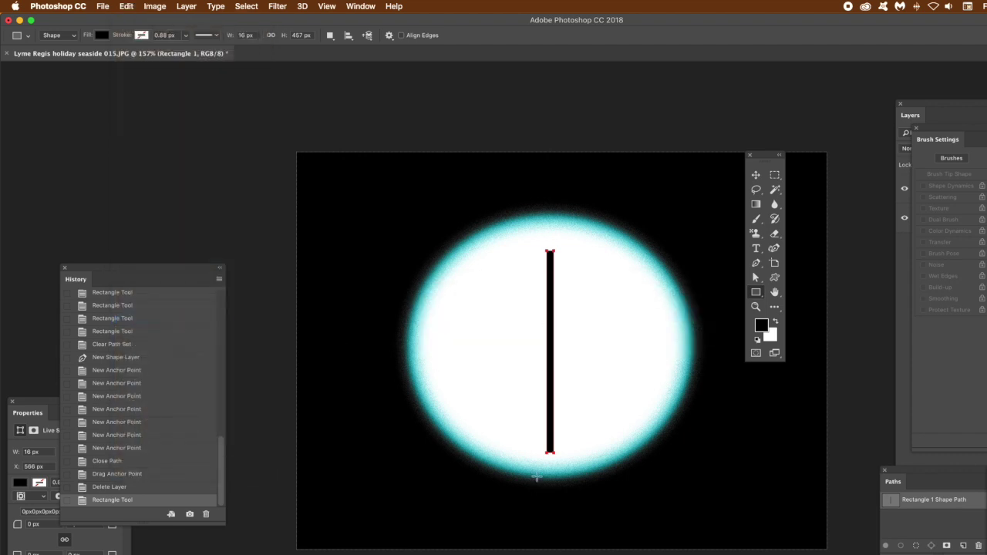
{"action": "key", "text": "BackSpace"}
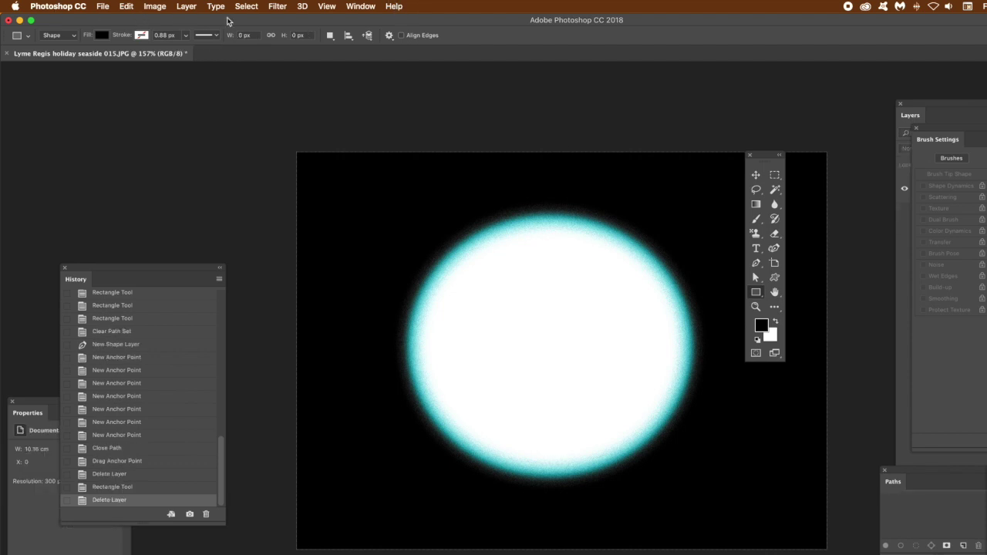
Open Shape Blur at 300 pixels and select the saved vertical bar at the end of the shape list.
{"action": "left_click", "coordinate": [279, 9]}
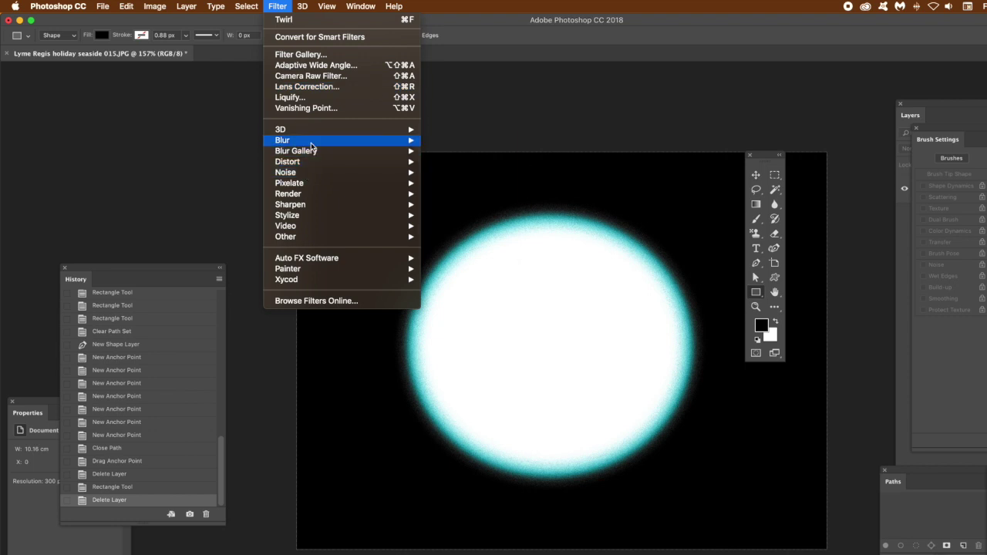
{"action": "mouse_move", "coordinate": [314, 143]}
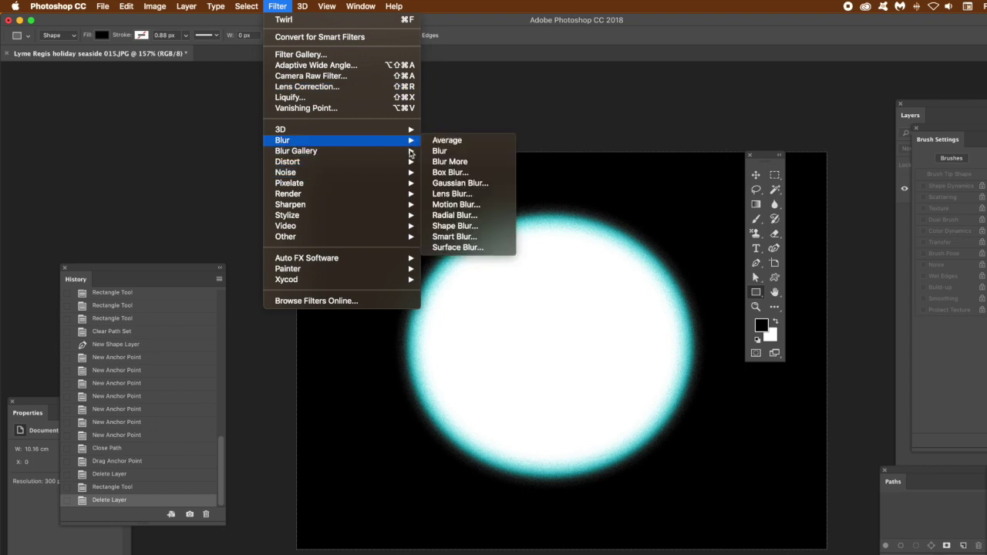
{"action": "left_click", "coordinate": [465, 227]}
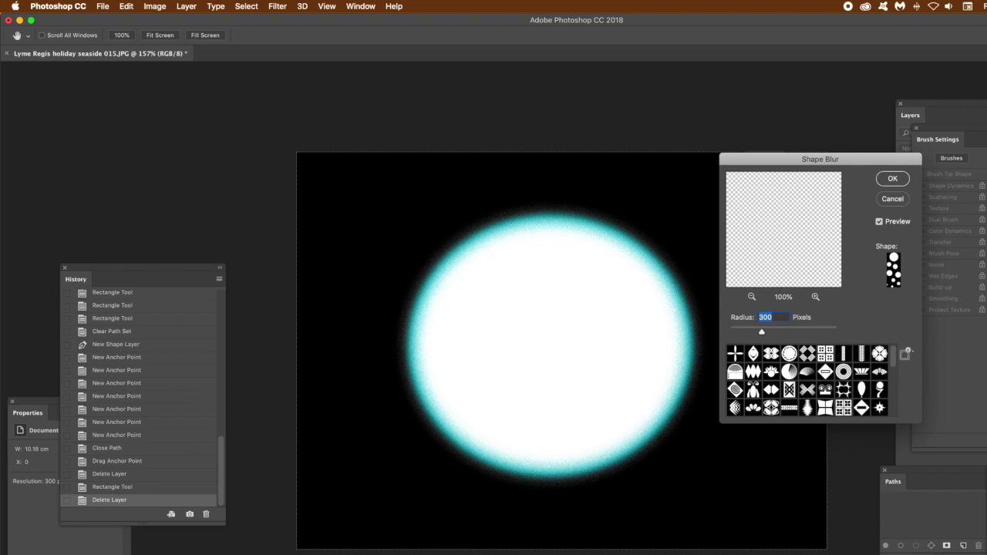
{"action": "scroll", "coordinate": [894, 408], "scroll_direction": "down", "scroll_amount": 3}
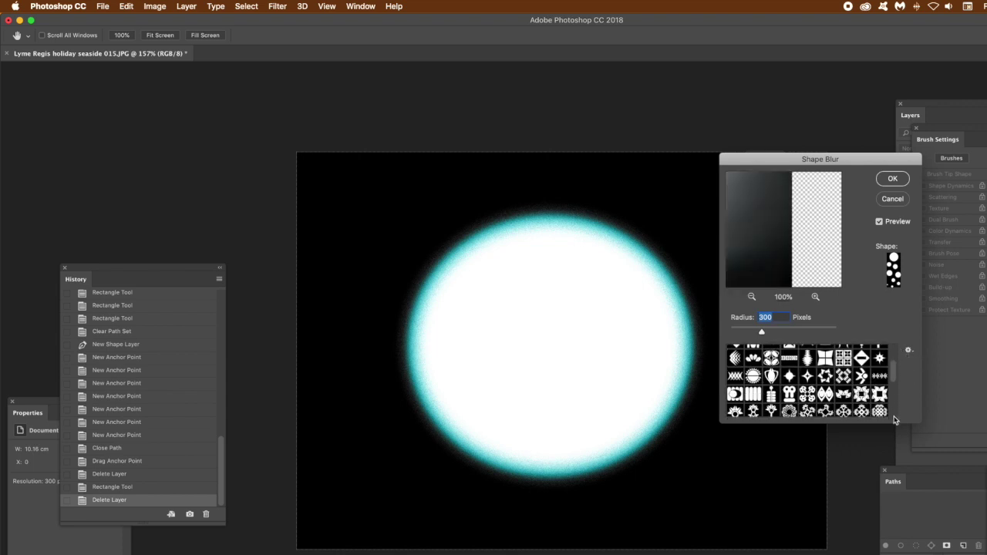
{"action": "scroll", "coordinate": [894, 419], "scroll_direction": "down", "scroll_amount": 3}
{"action": "scroll", "coordinate": [896, 396], "scroll_direction": "down", "scroll_amount": 3}
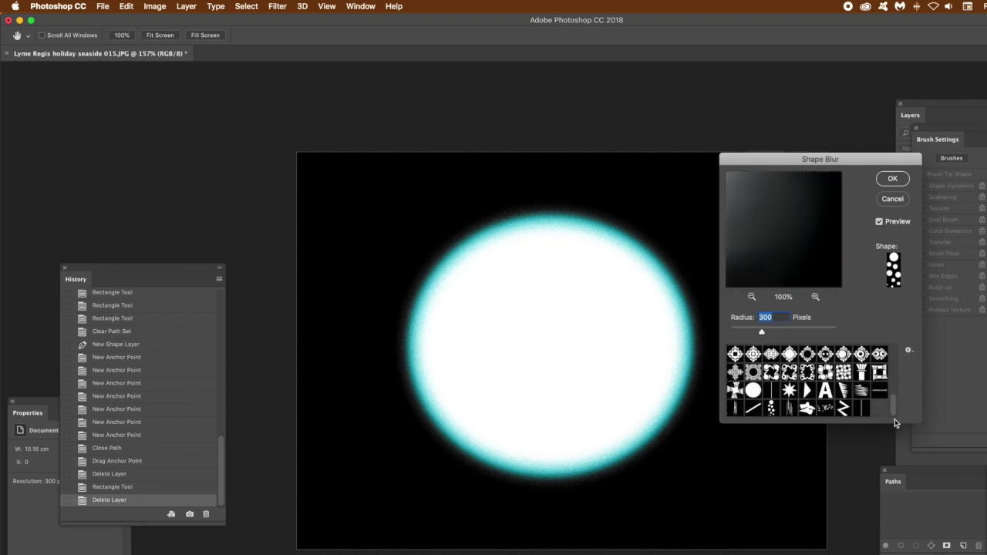
{"action": "left_click", "coordinate": [861, 408]}
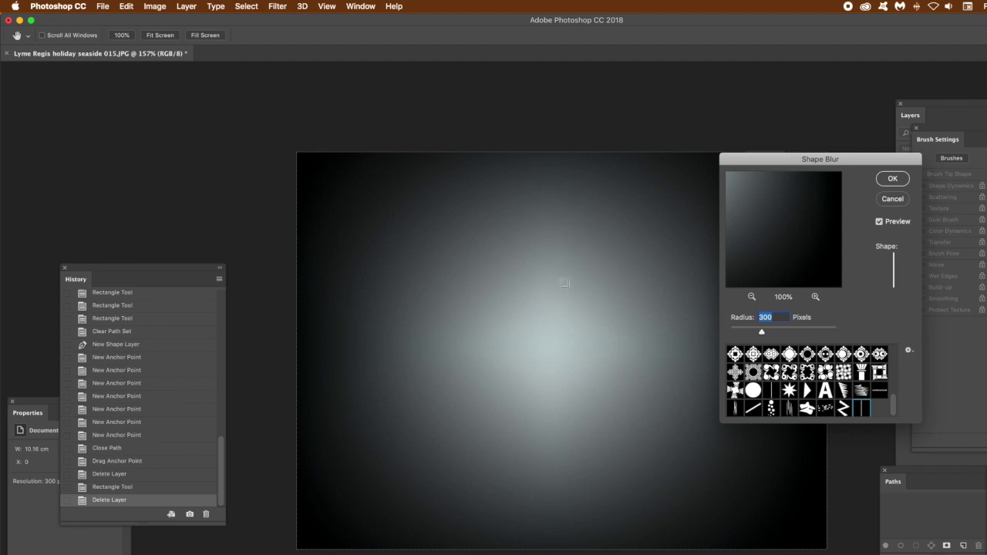
After trying zigzag and dot shapes, apply Shape Blur with the diagonal line at 226 pixels.
{"action": "left_click", "coordinate": [564, 426]}
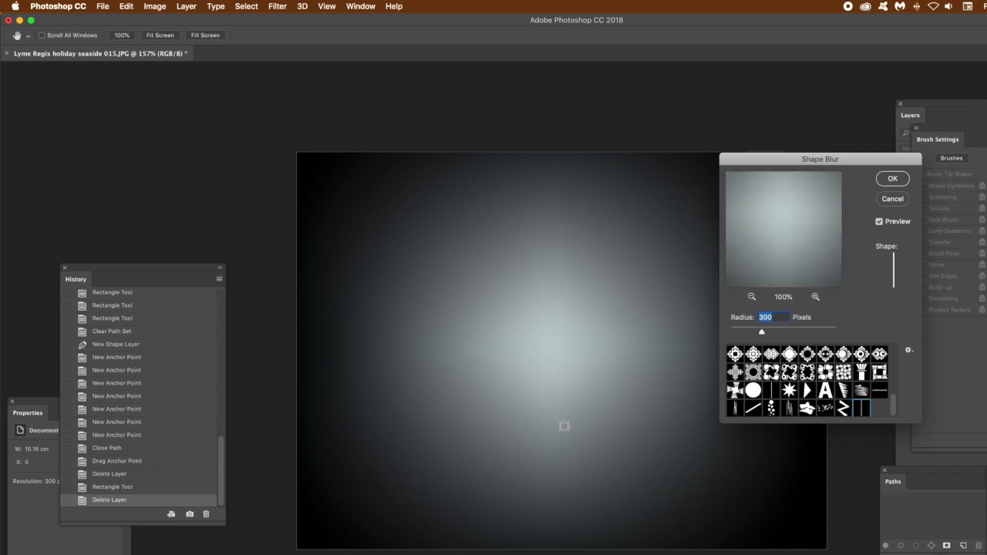
{"action": "left_click", "coordinate": [843, 409]}
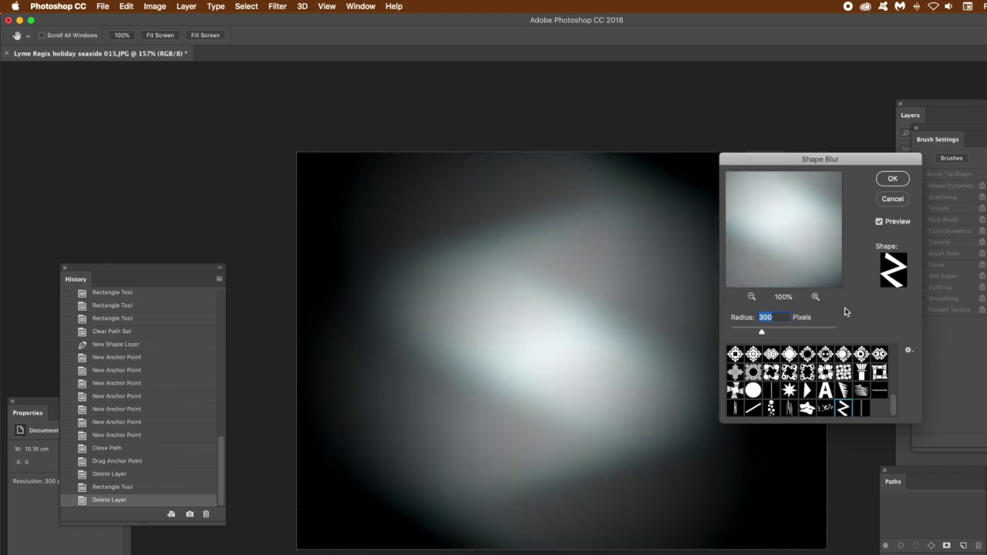
{"action": "left_click", "coordinate": [824, 409]}
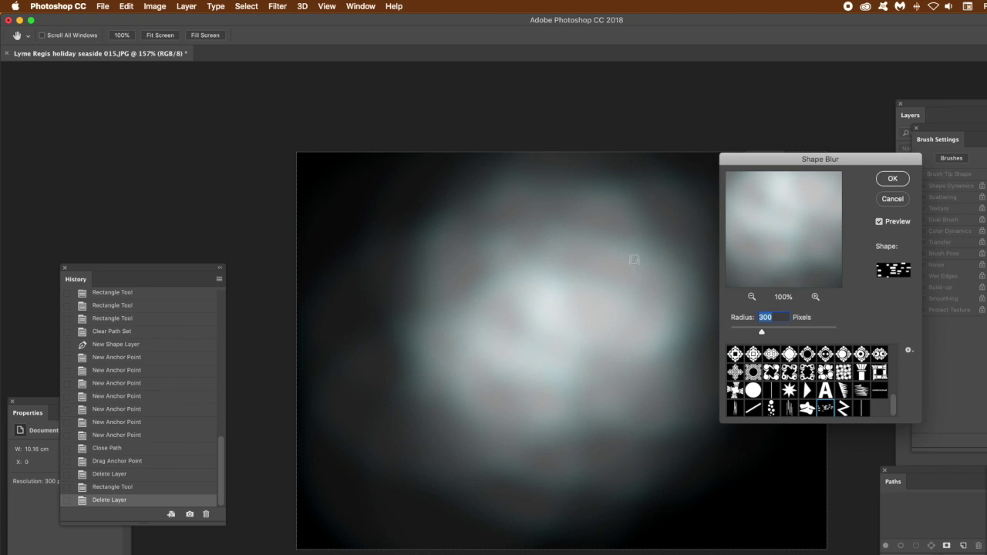
{"action": "left_click", "coordinate": [774, 410]}
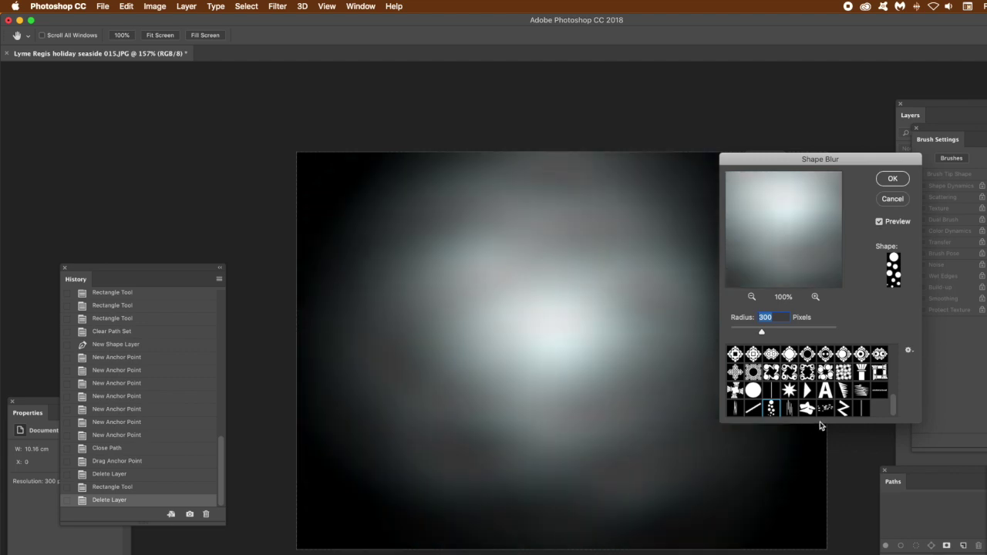
{"action": "left_click", "coordinate": [754, 409]}
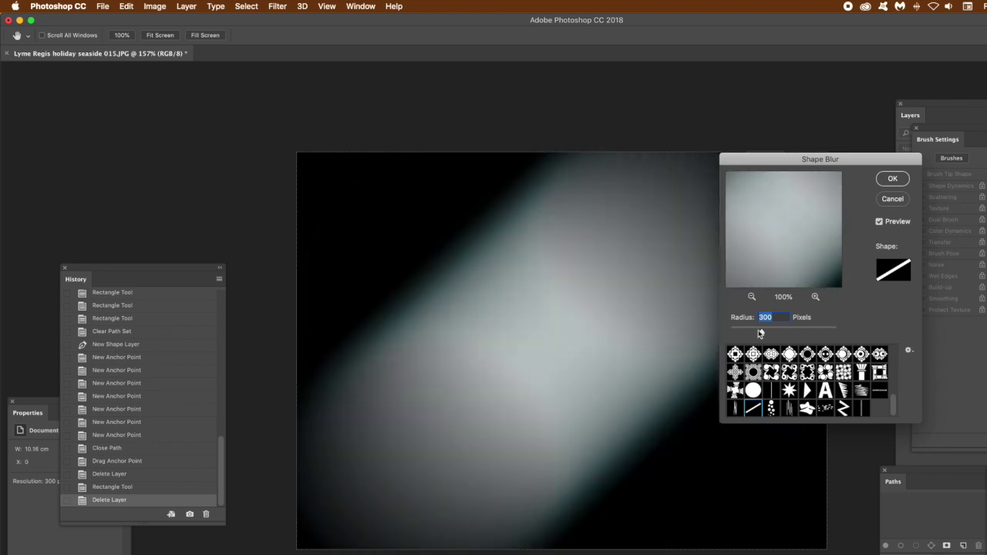
{"action": "left_click_drag", "start_coordinate": [761, 331], "coordinate": [753, 334]}
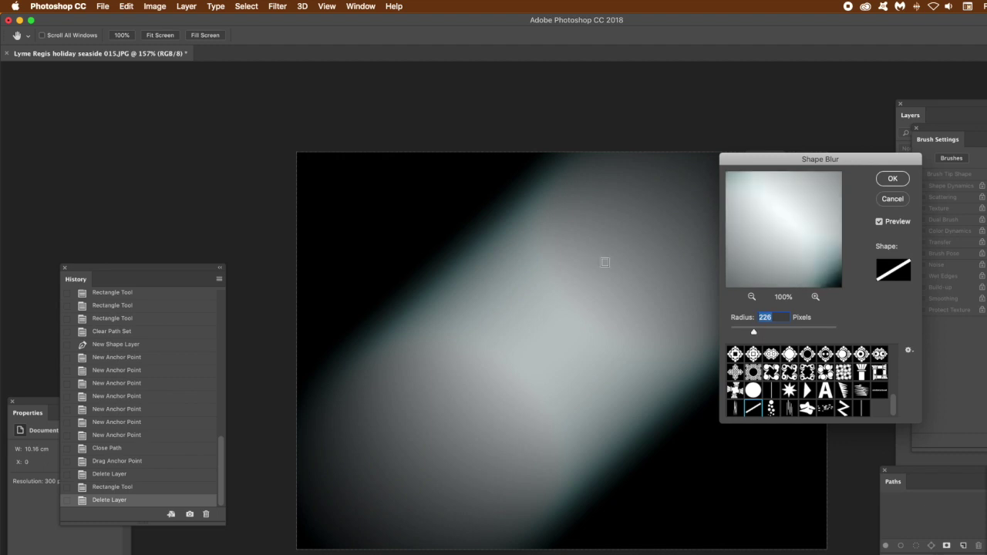
{"action": "left_click", "coordinate": [892, 181]}
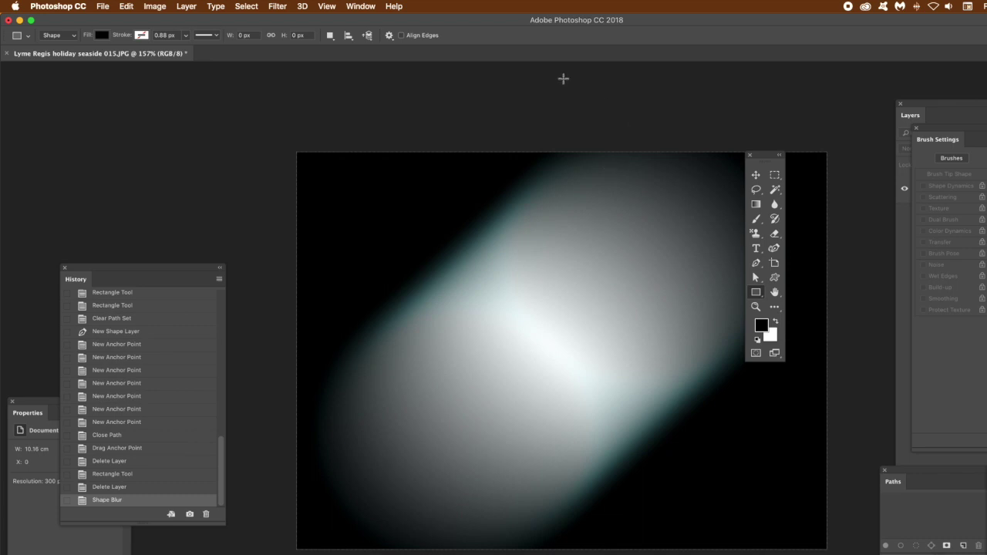
Undo the shape blur and draw a thin diagonal bar across the orb with the Pen tool.
{"action": "left_click", "coordinate": [126, 6]}
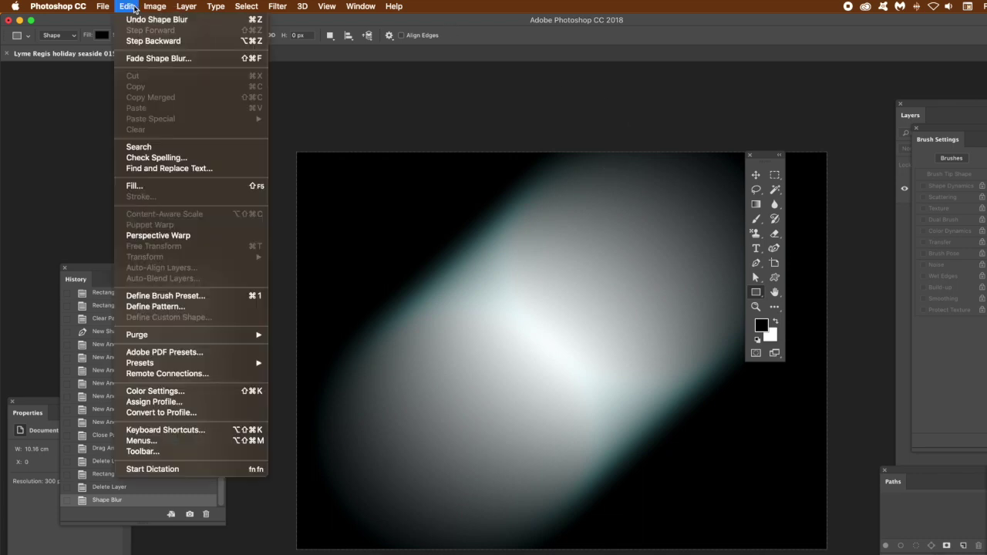
{"action": "left_click", "coordinate": [154, 15]}
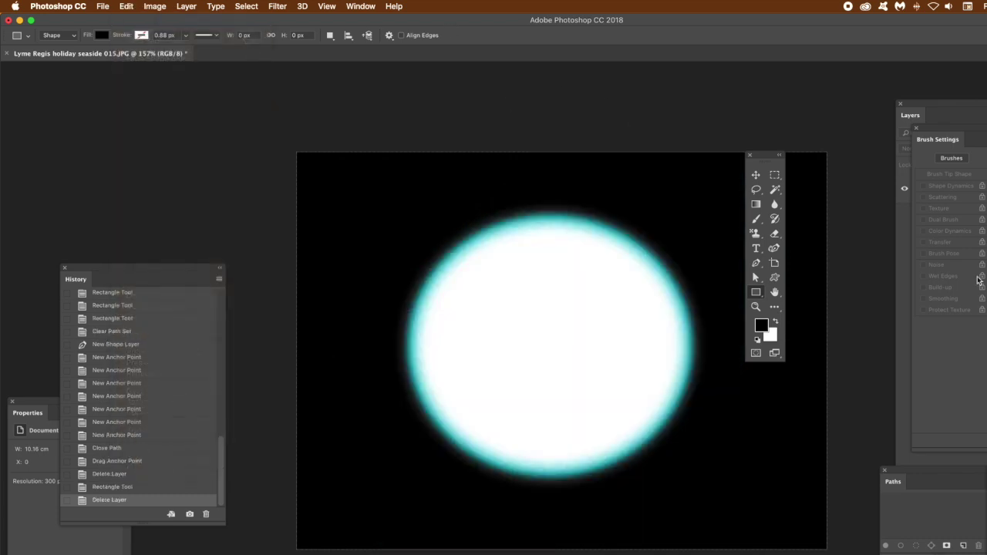
{"action": "left_click", "coordinate": [756, 262]}
{"action": "left_click", "coordinate": [489, 385]}
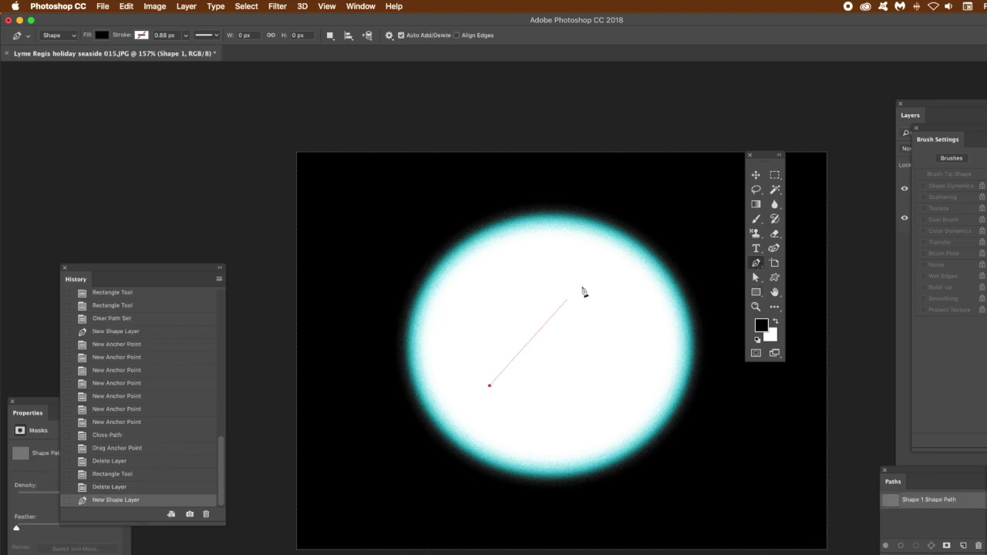
{"action": "left_click", "coordinate": [602, 280]}
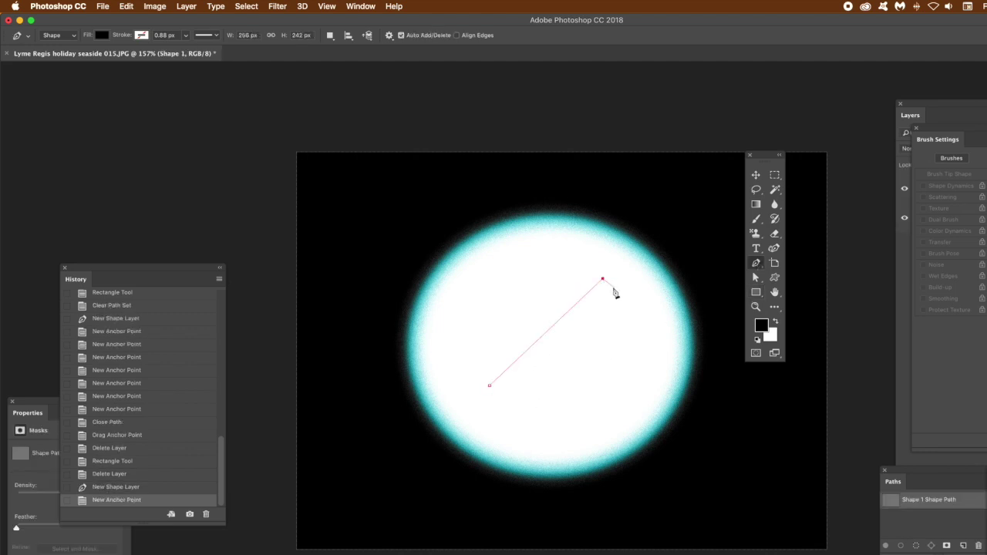
{"action": "left_click", "coordinate": [613, 286]}
{"action": "left_click", "coordinate": [495, 393]}
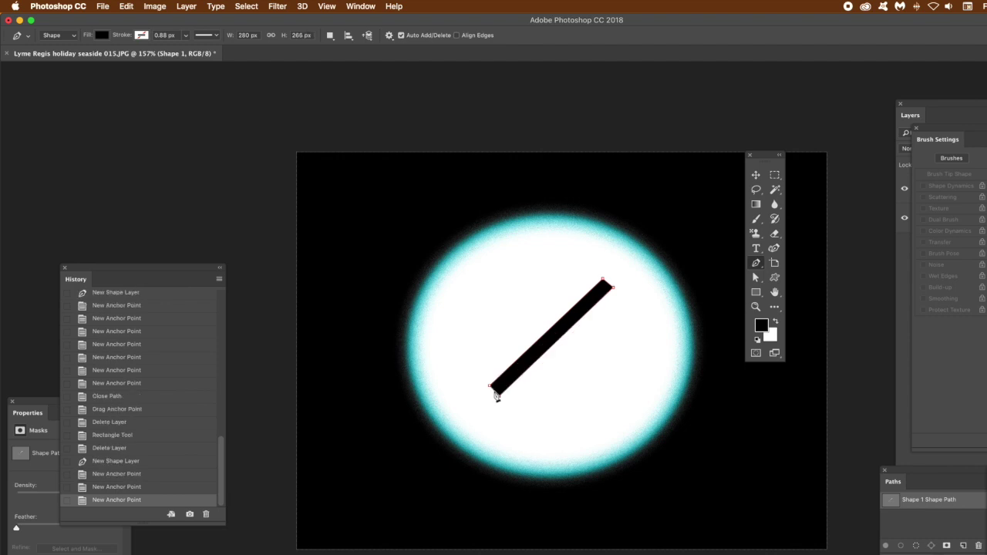
{"action": "left_click", "coordinate": [490, 386]}
Save the diagonal bar as custom shape 'Shape 117' and delete its layer.
{"action": "left_click", "coordinate": [755, 175]}
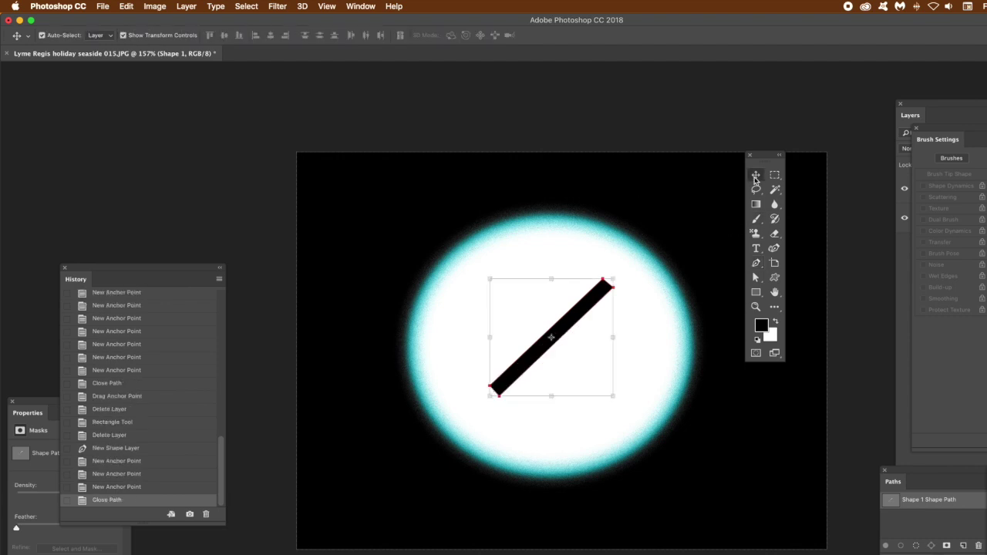
{"action": "left_click", "coordinate": [125, 7]}
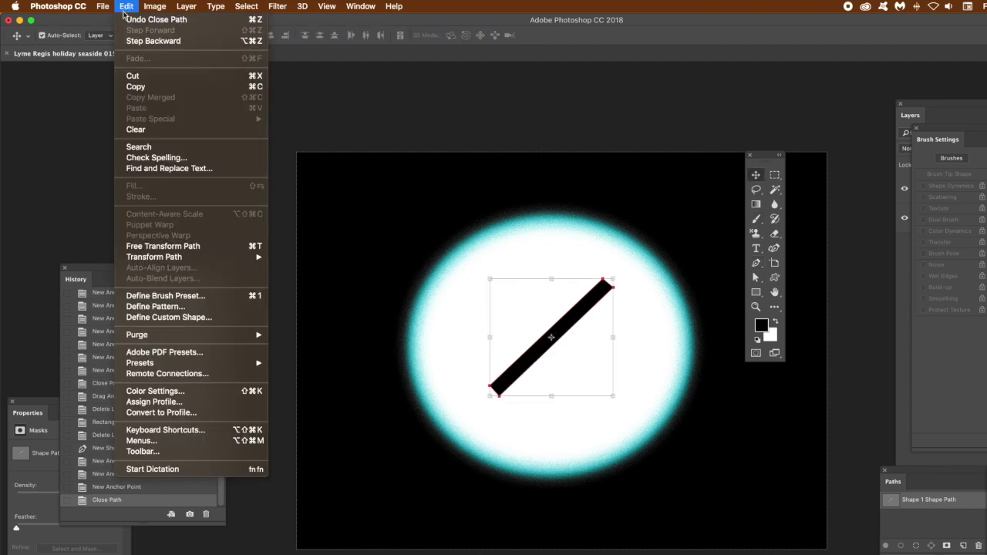
{"action": "left_click", "coordinate": [153, 318]}
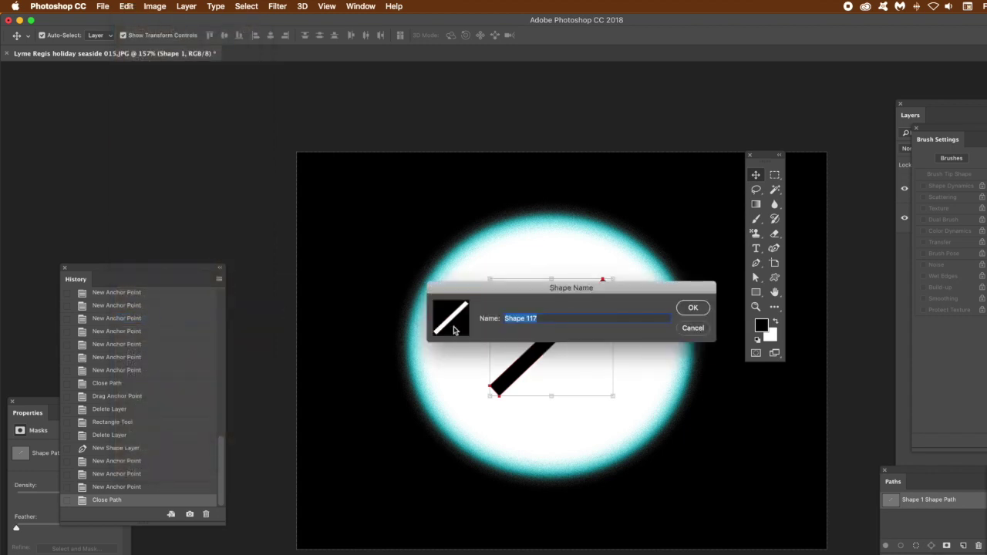
{"action": "left_click", "coordinate": [696, 312]}
{"action": "key", "text": "BackSpace"}
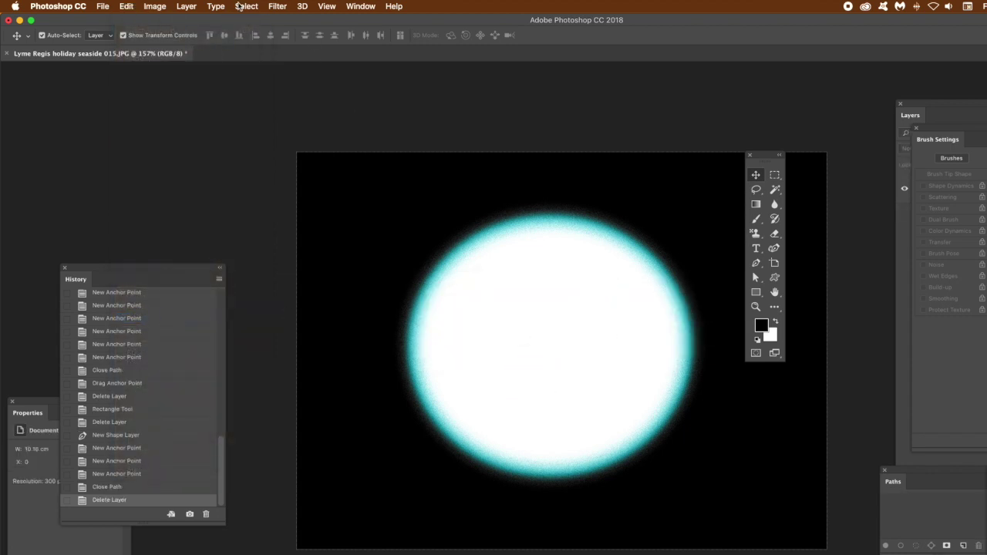
{"action": "left_click", "coordinate": [275, 7]}
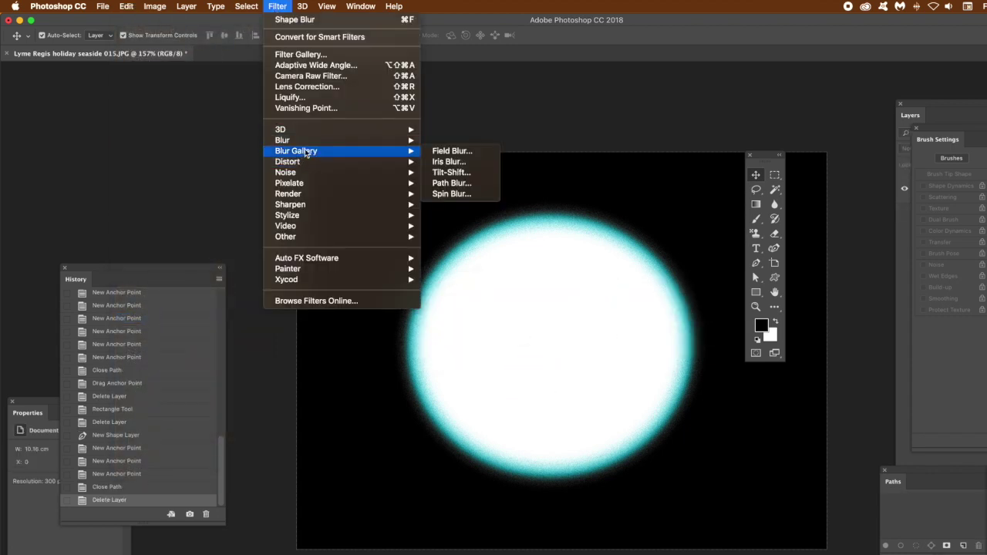
{"action": "mouse_move", "coordinate": [362, 139]}
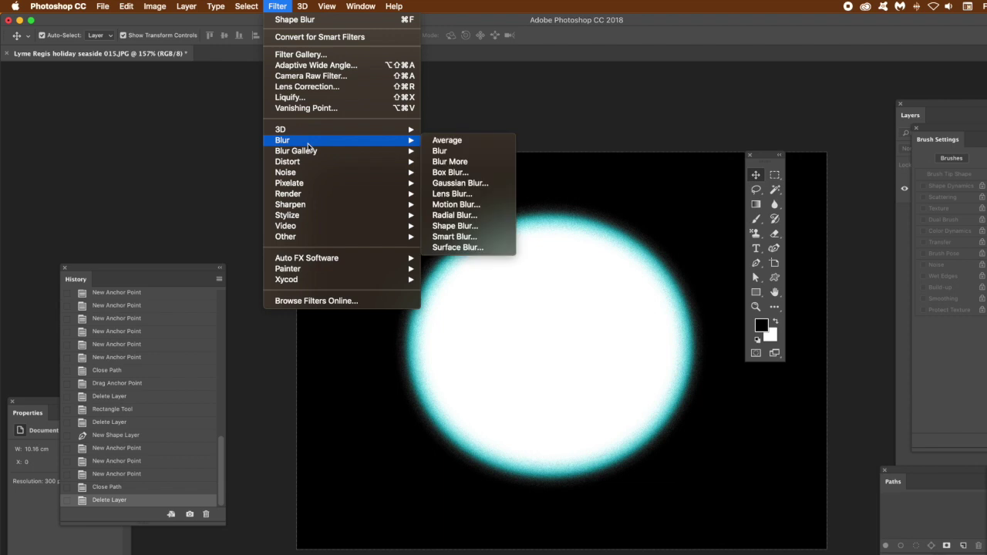
{"action": "left_click", "coordinate": [458, 227]}
{"action": "left_click_drag", "start_coordinate": [809, 164], "coordinate": [756, 220]}
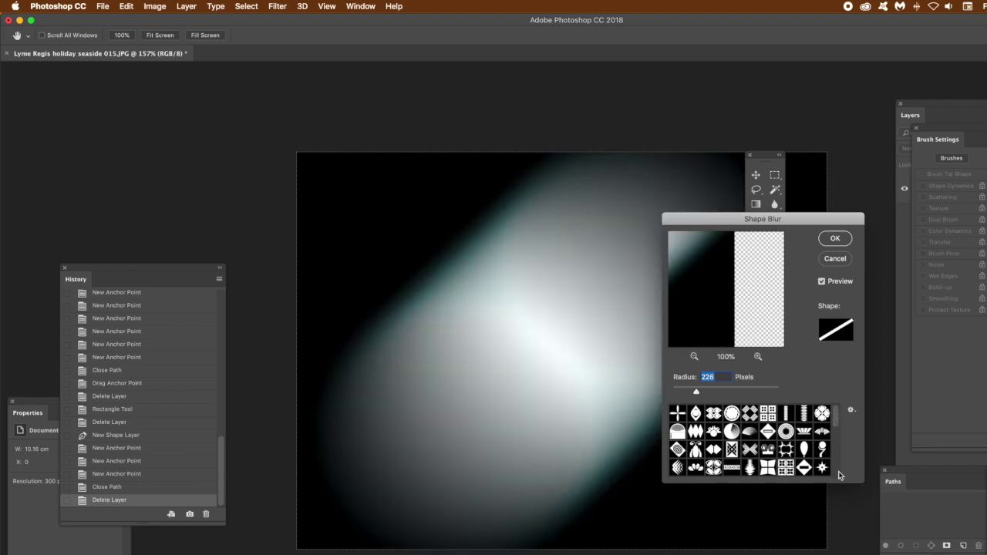
{"action": "scroll", "coordinate": [839, 475], "scroll_direction": "down", "scroll_amount": 10}
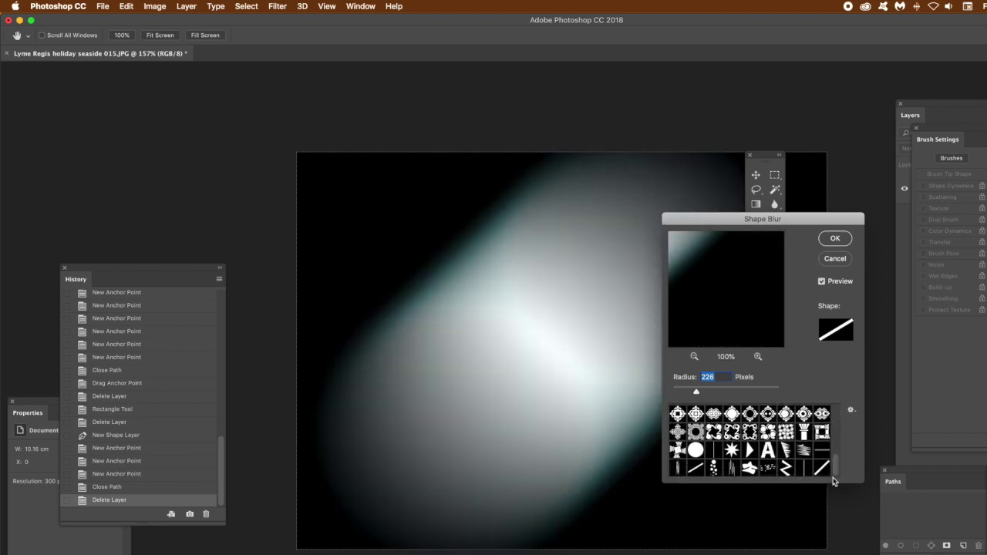
{"action": "left_click", "coordinate": [824, 472]}
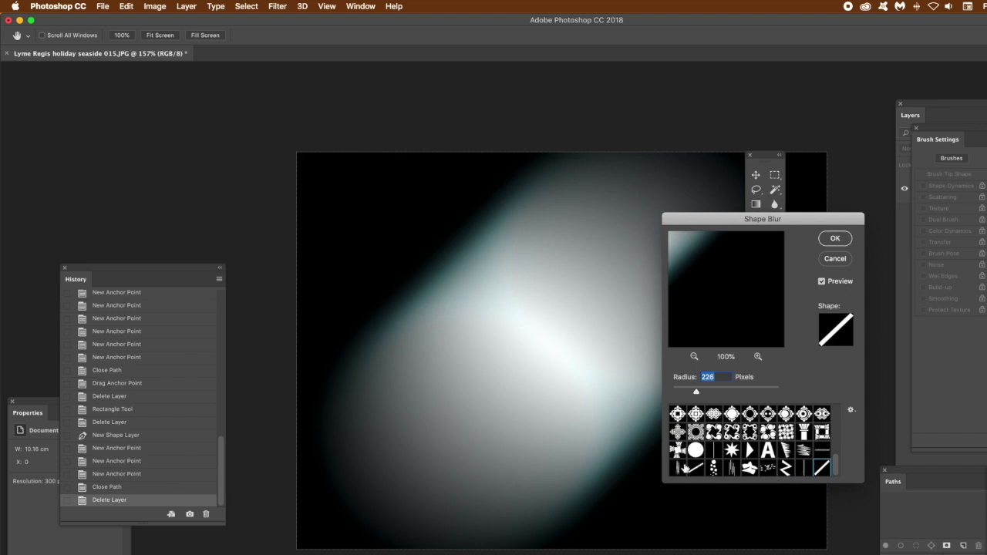
{"action": "left_click", "coordinate": [677, 468]}
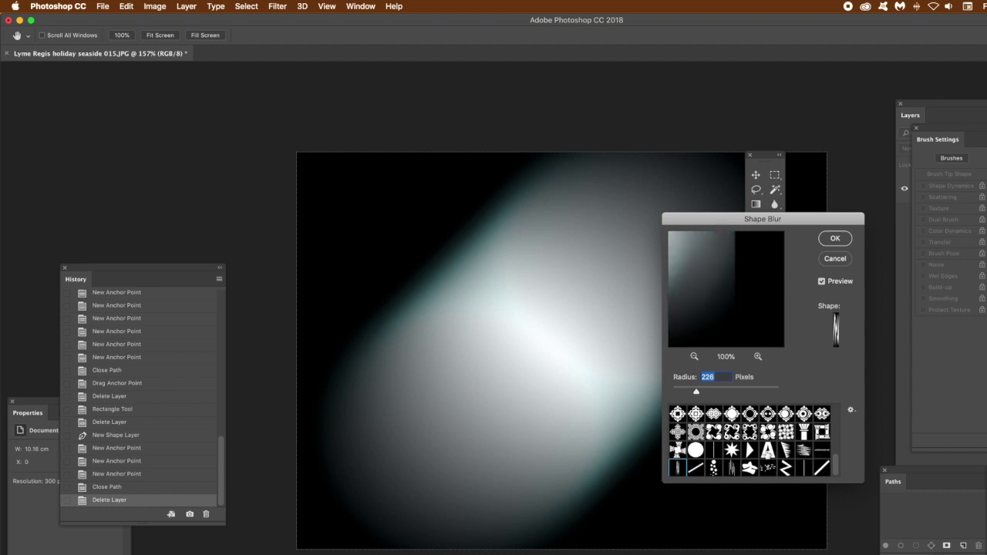
{"action": "left_click", "coordinate": [803, 450]}
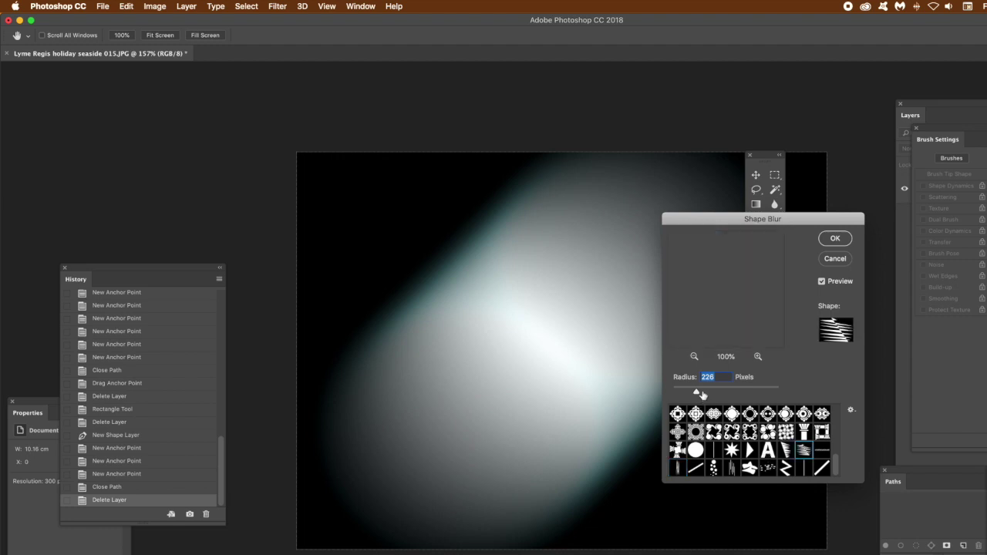
{"action": "key", "text": "Left"}
{"action": "key", "text": "Left"}
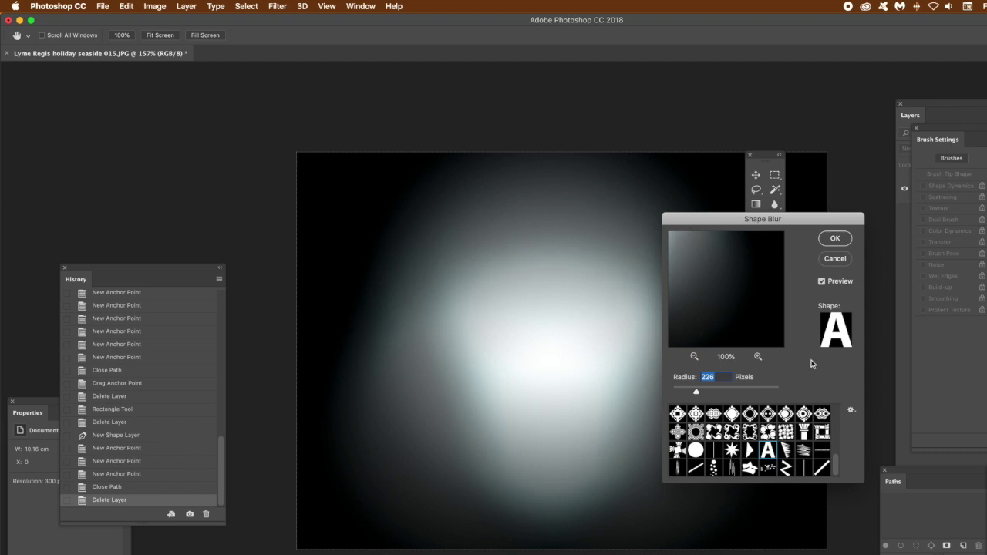
{"action": "left_click", "coordinate": [835, 260]}
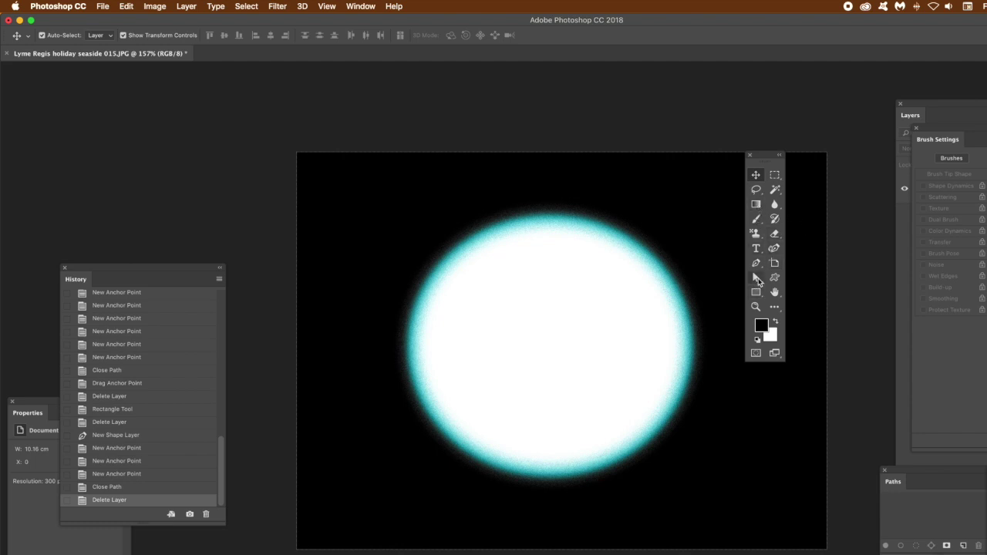
{"action": "left_click", "coordinate": [756, 263]}
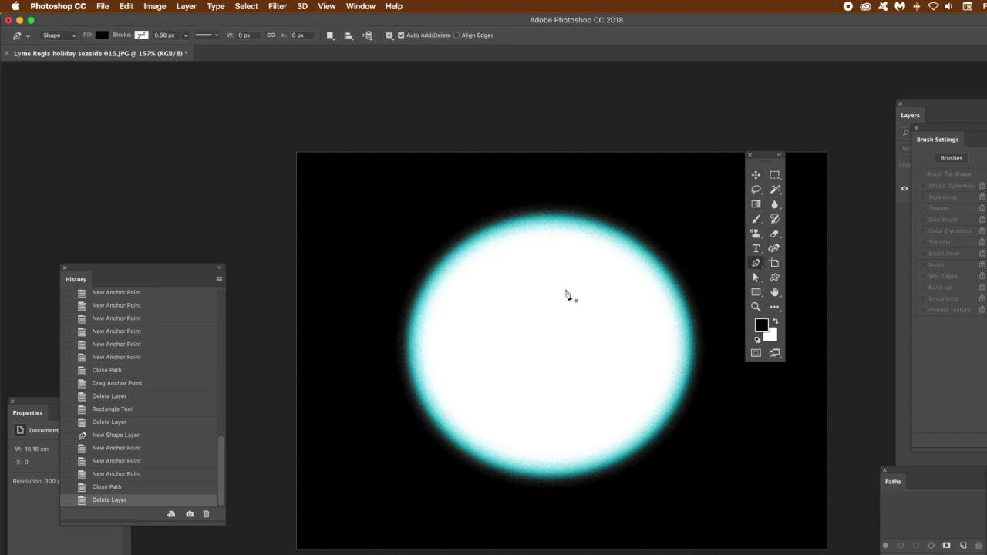
Draw a closed, thick C-shaped bracket path over the orb with the Pen tool.
{"action": "left_click", "coordinate": [566, 289]}
{"action": "left_click", "coordinate": [443, 311]}
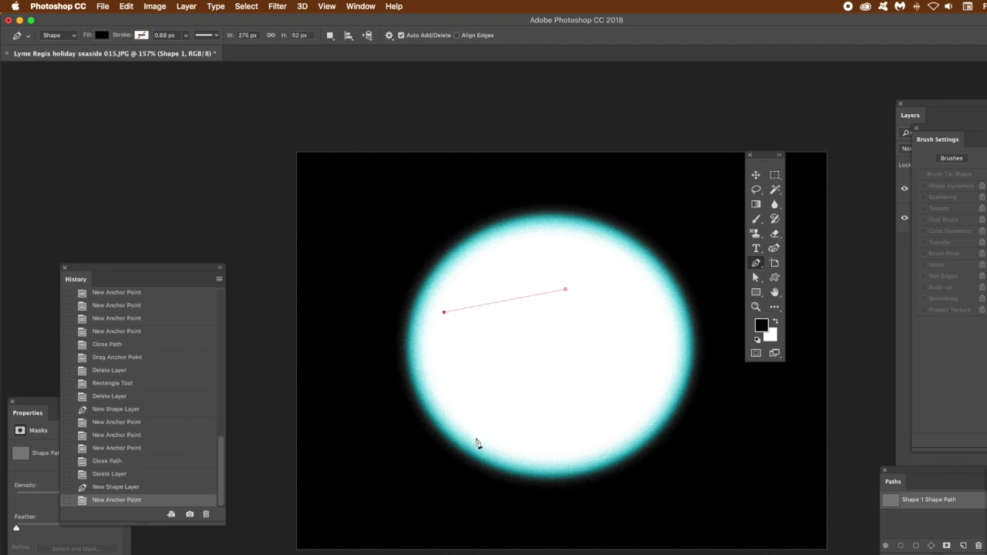
{"action": "left_click", "coordinate": [475, 438]}
{"action": "left_click", "coordinate": [583, 464]}
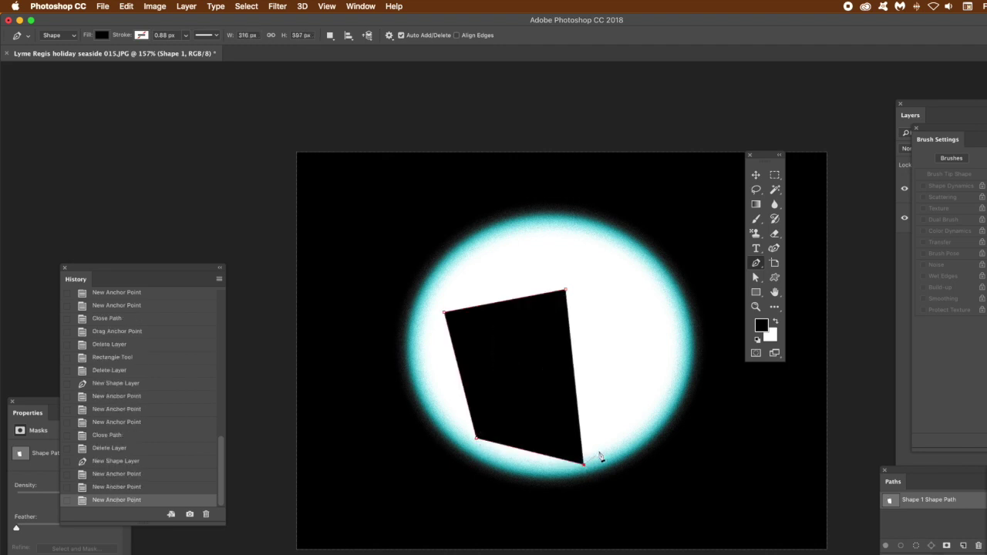
{"action": "left_click", "coordinate": [595, 449]}
{"action": "left_click", "coordinate": [487, 426]}
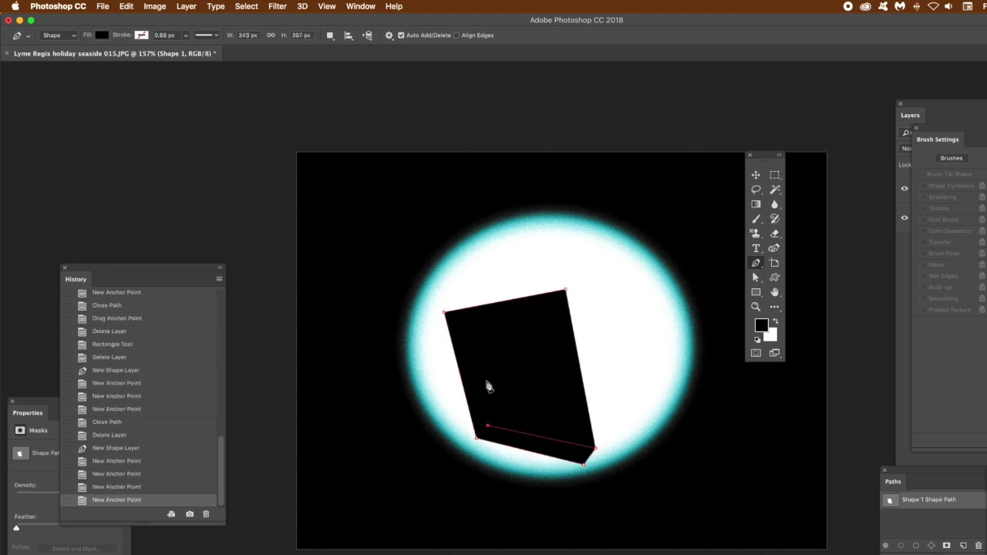
{"action": "left_click", "coordinate": [461, 323]}
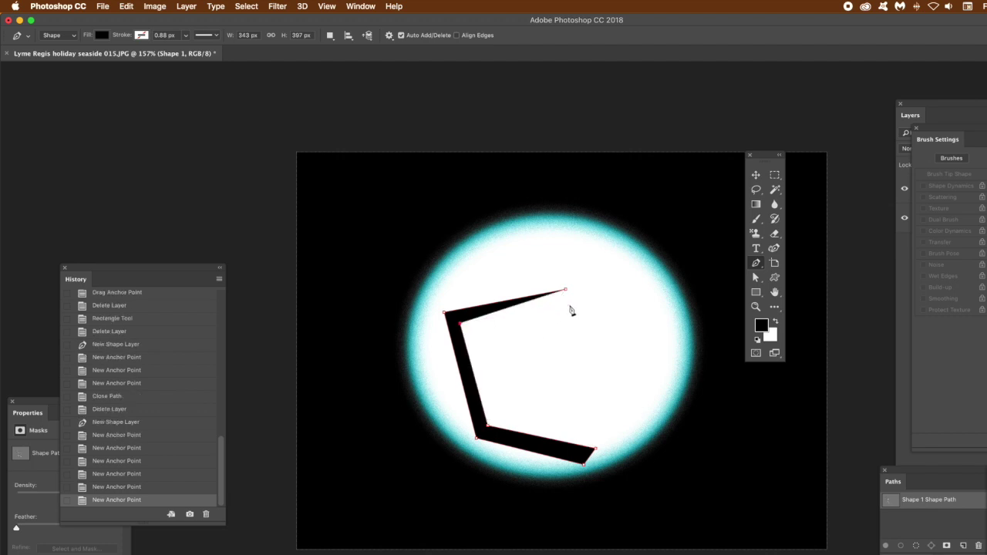
{"action": "left_click", "coordinate": [570, 304]}
{"action": "left_click", "coordinate": [568, 293]}
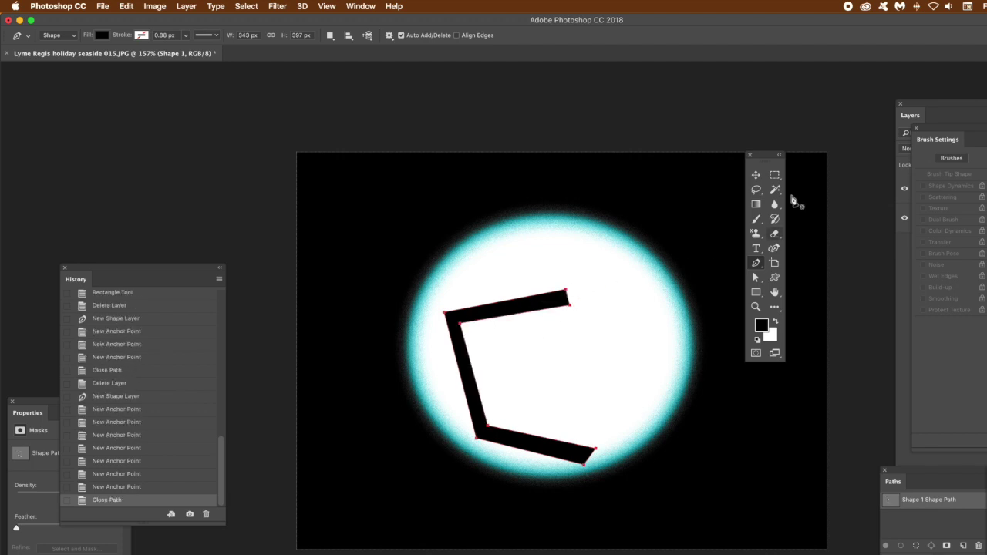
Save the bracket as custom shape 'Shape 118' and delete its layer.
{"action": "left_click", "coordinate": [755, 175]}
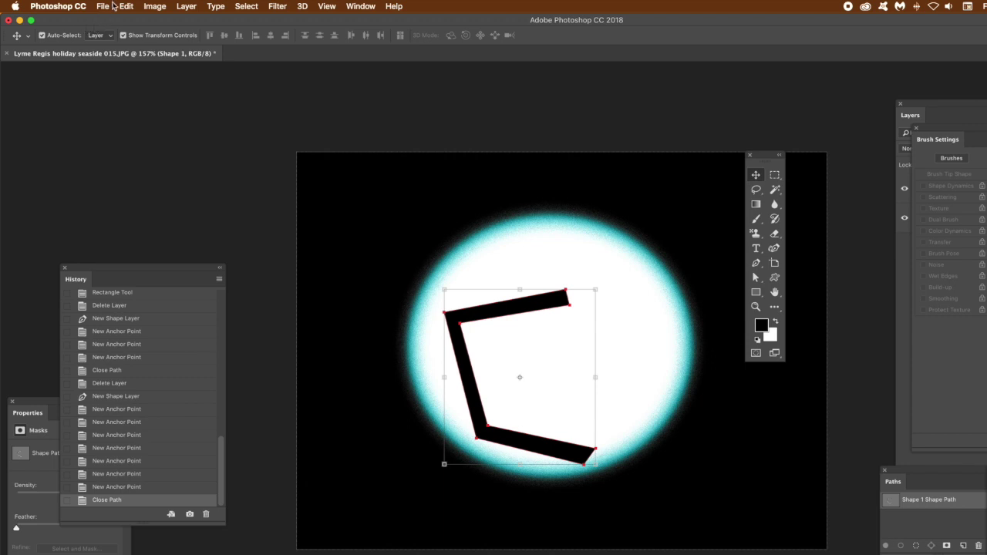
{"action": "left_click", "coordinate": [154, 7]}
{"action": "left_click", "coordinate": [154, 6]}
{"action": "left_click", "coordinate": [126, 6]}
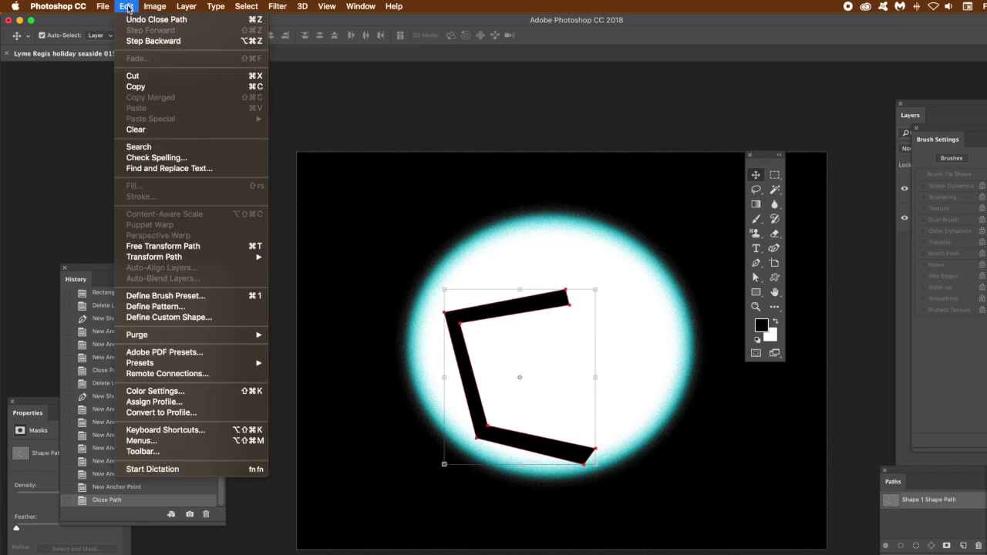
{"action": "left_click", "coordinate": [168, 317]}
{"action": "left_click", "coordinate": [703, 309]}
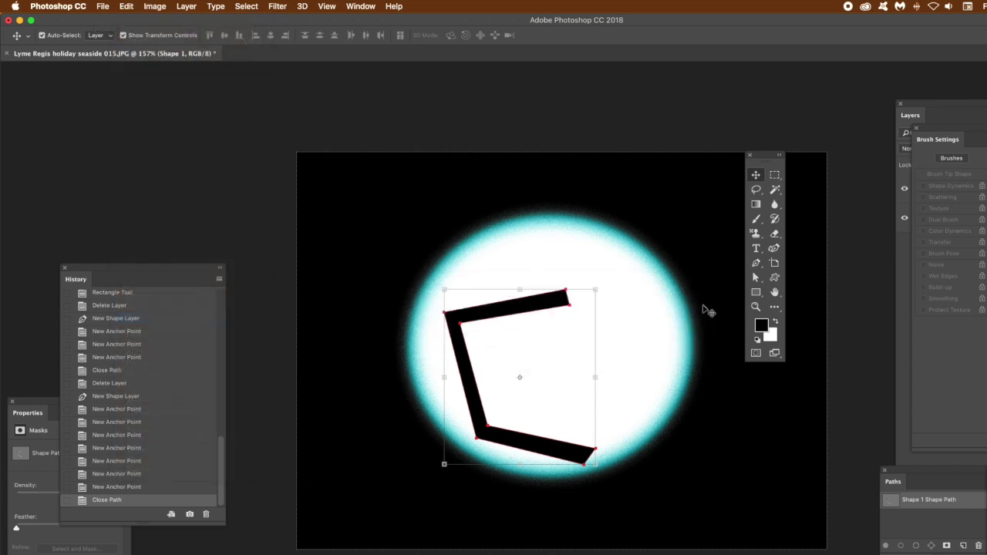
{"action": "key", "text": "Delete"}
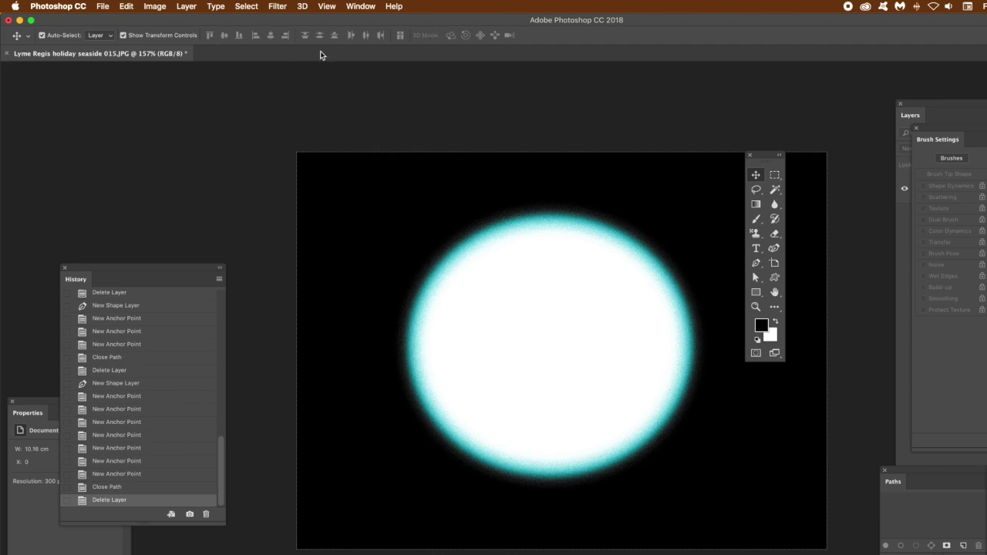
{"action": "left_click", "coordinate": [284, 6]}
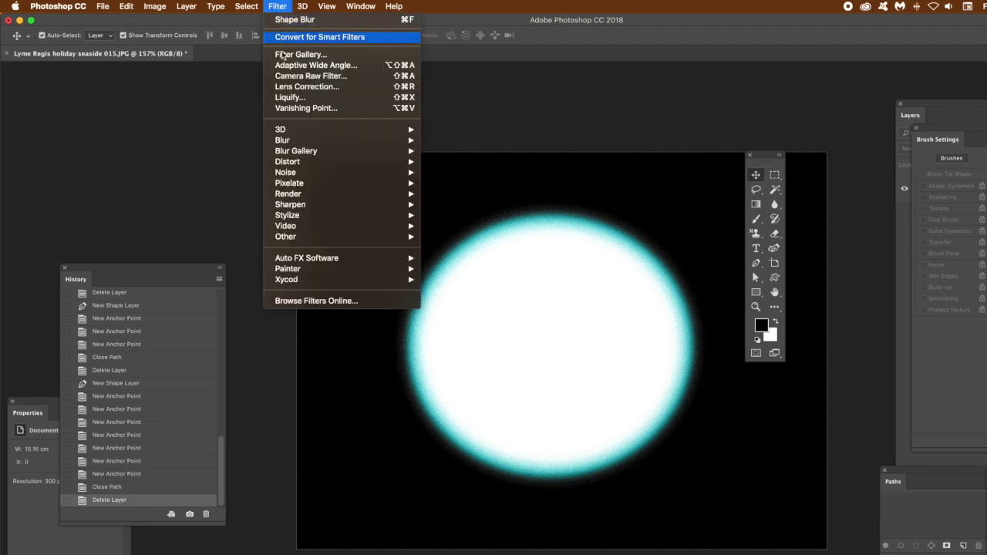
{"action": "mouse_move", "coordinate": [286, 143]}
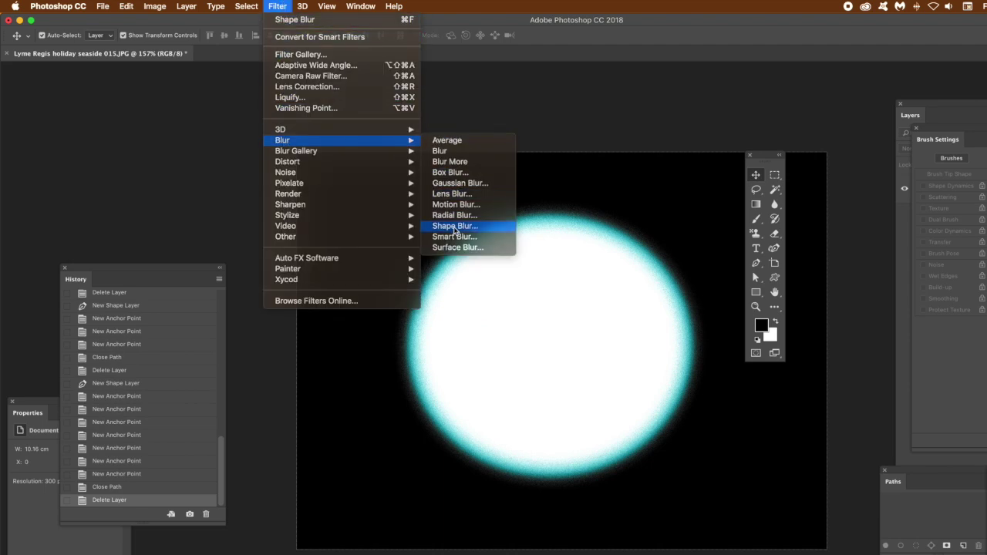
{"action": "left_click", "coordinate": [455, 226]}
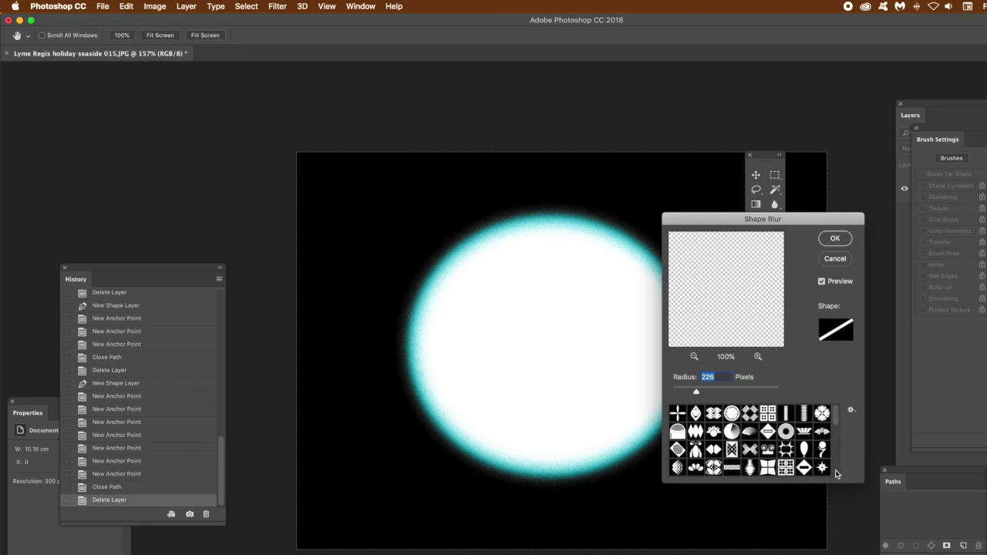
{"action": "scroll", "coordinate": [836, 474], "scroll_direction": "down", "scroll_amount": 1}
{"action": "scroll", "coordinate": [835, 443], "scroll_direction": "down", "scroll_amount": 5}
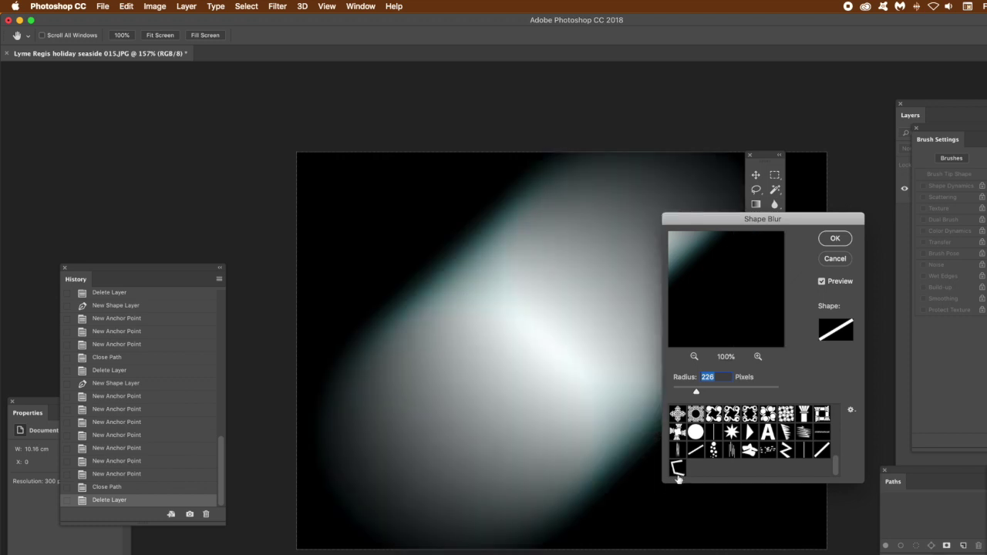
{"action": "left_click", "coordinate": [677, 468]}
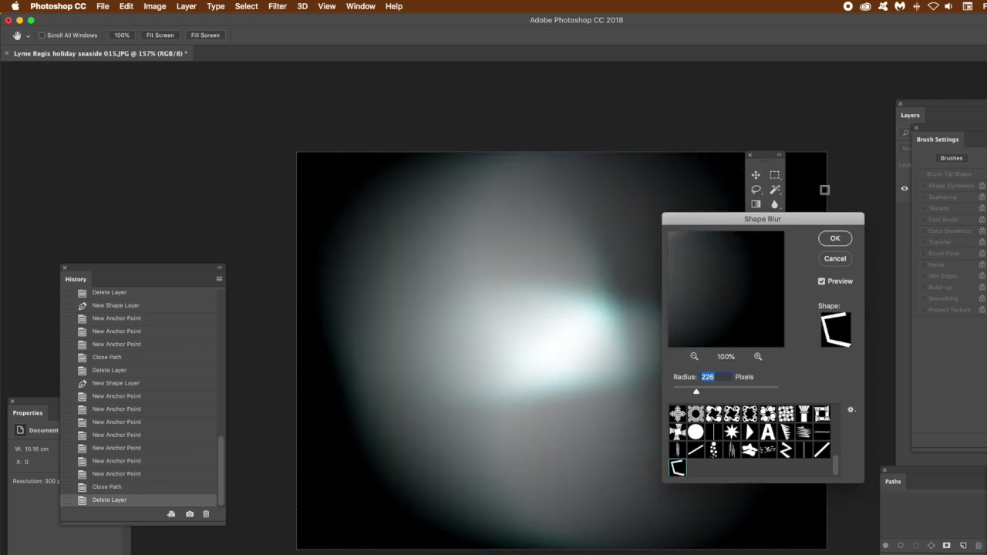
{"action": "left_click_drag", "start_coordinate": [766, 220], "coordinate": [836, 208]}
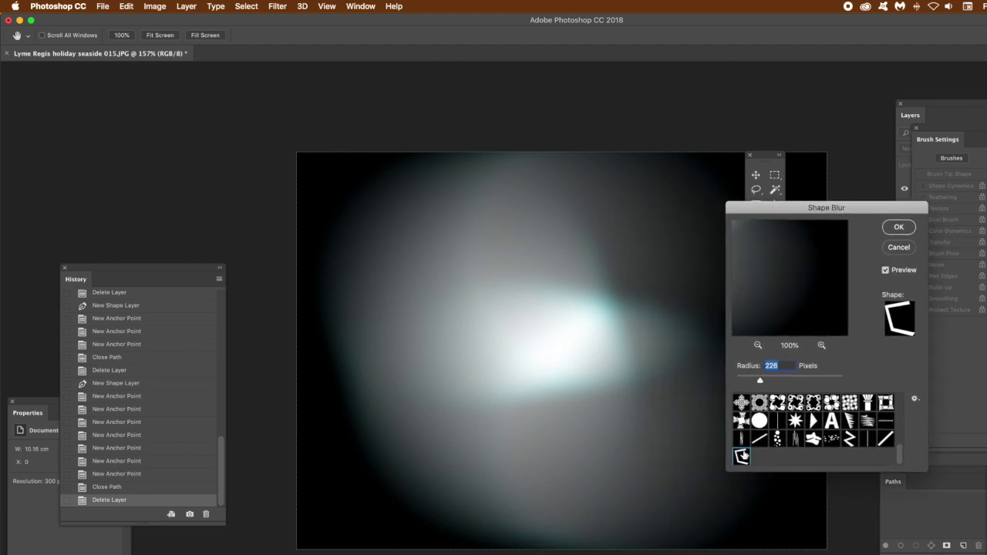
{"action": "left_click", "coordinate": [898, 228]}
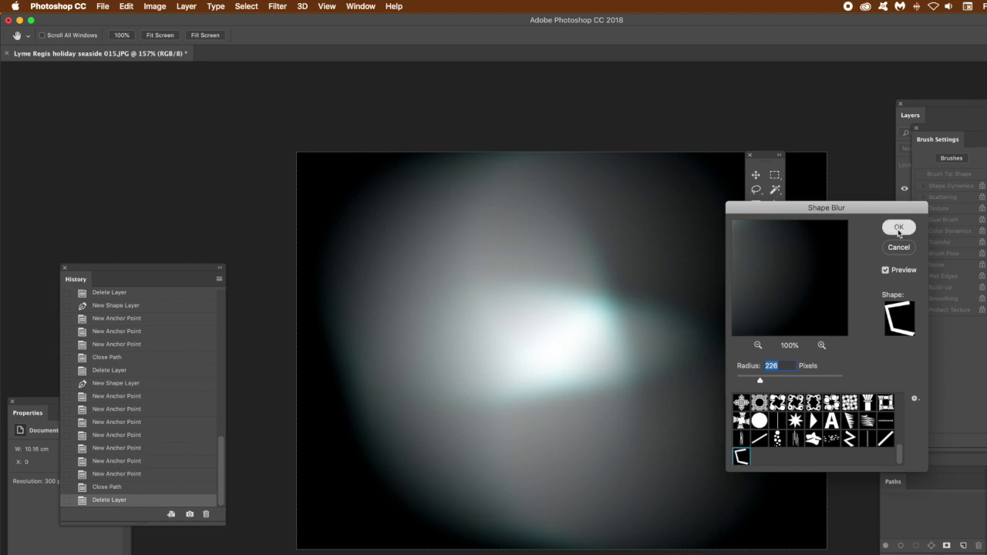
{"action": "left_click", "coordinate": [126, 6]}
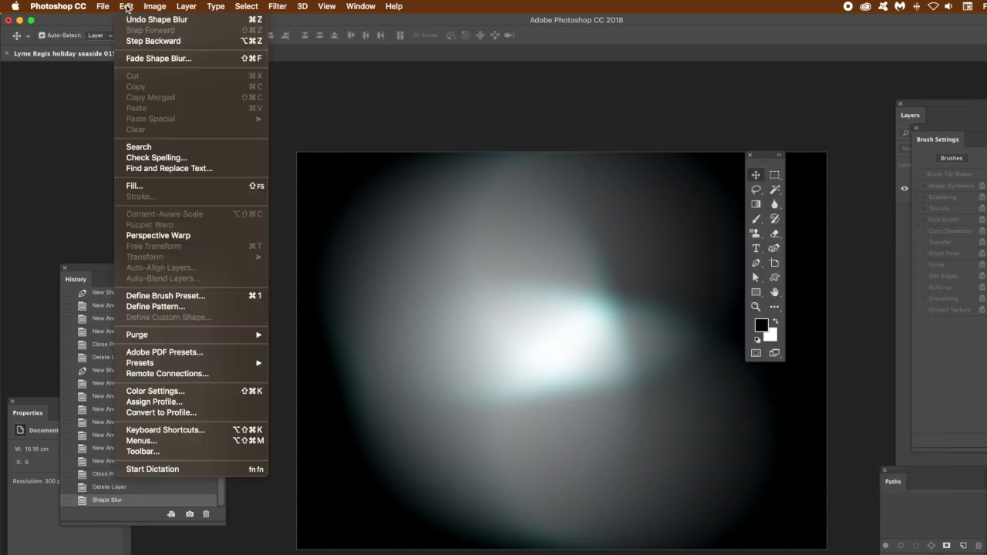
{"action": "left_click", "coordinate": [131, 15]}
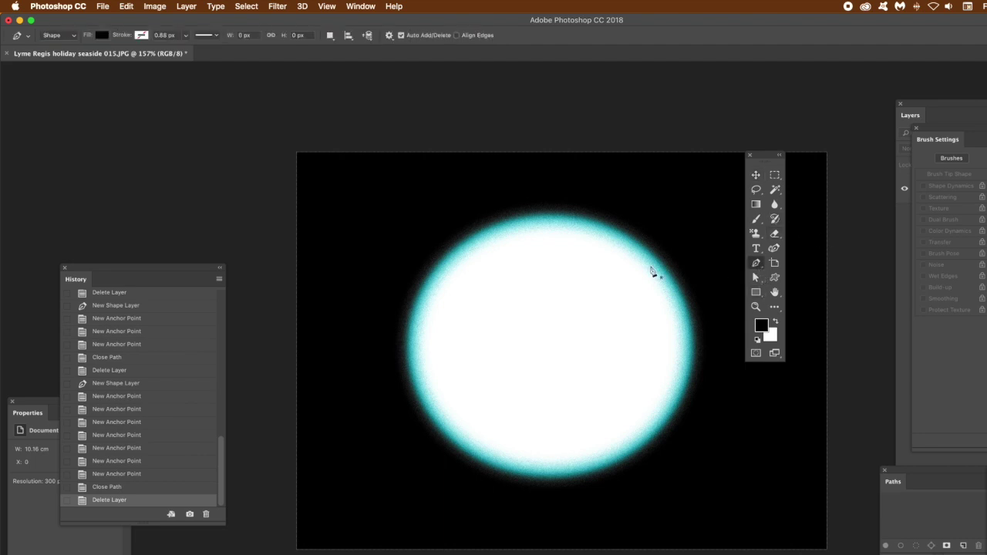
Trace the outer edge of an angular S over the disc with Pen anchor points.
{"action": "left_click", "coordinate": [621, 249]}
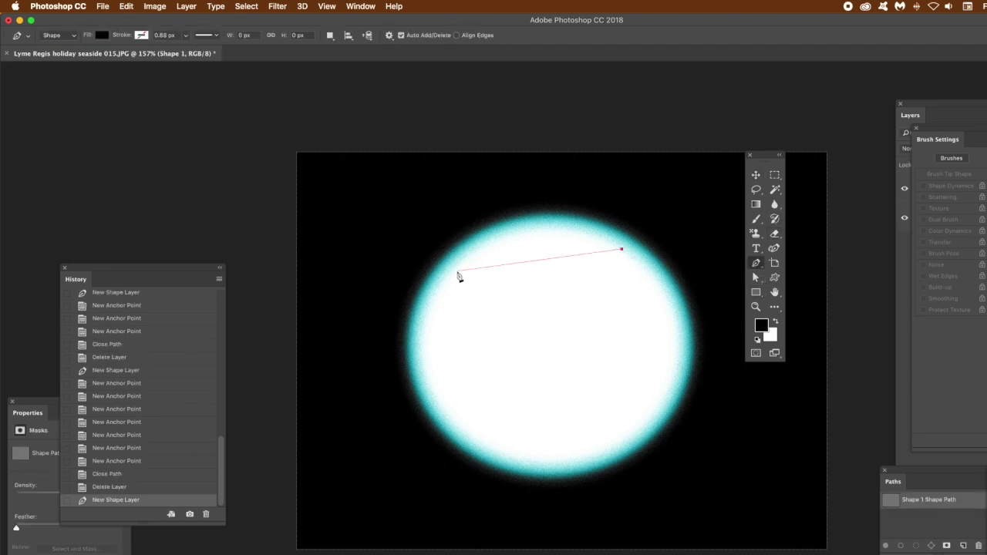
{"action": "left_click", "coordinate": [457, 272]}
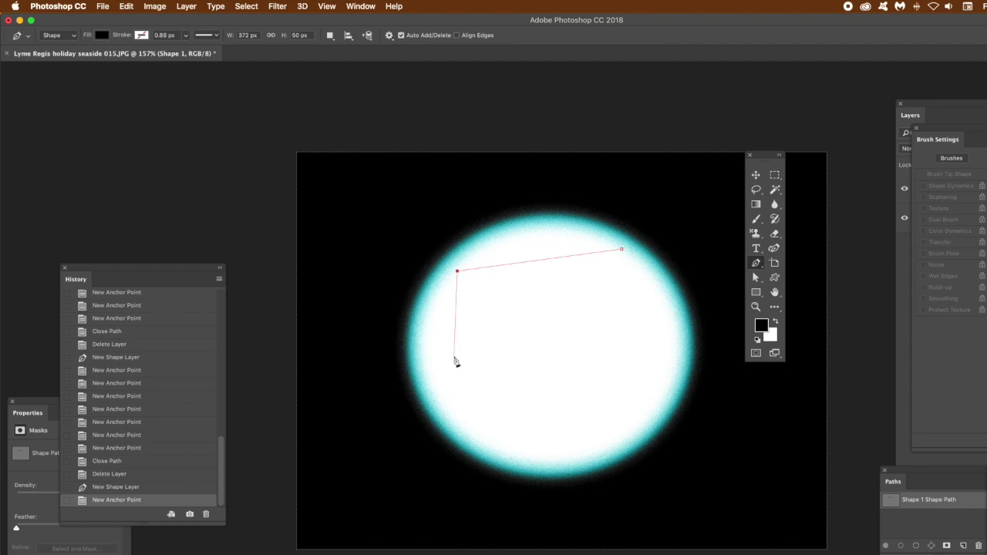
{"action": "left_click", "coordinate": [454, 355]}
{"action": "left_click", "coordinate": [609, 342]}
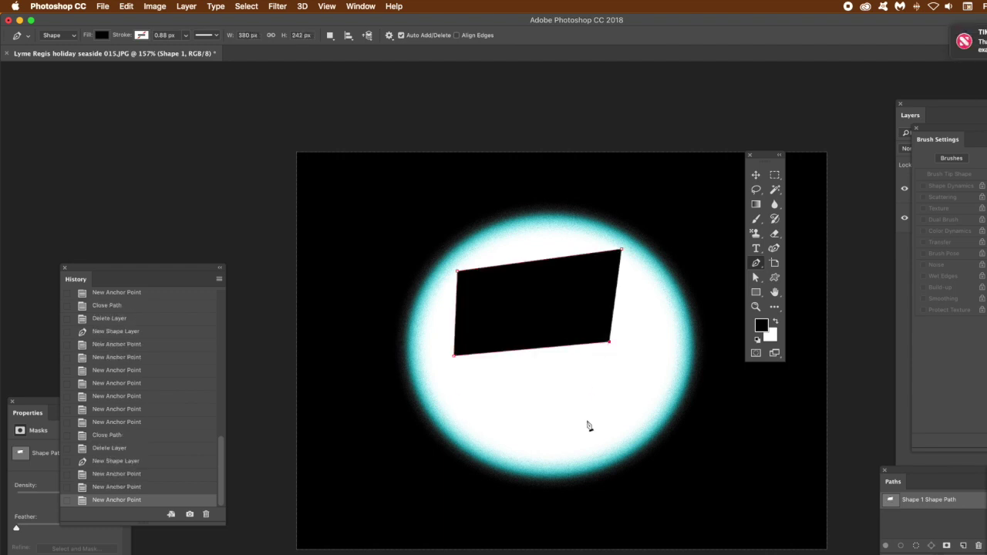
{"action": "left_click", "coordinate": [595, 423]}
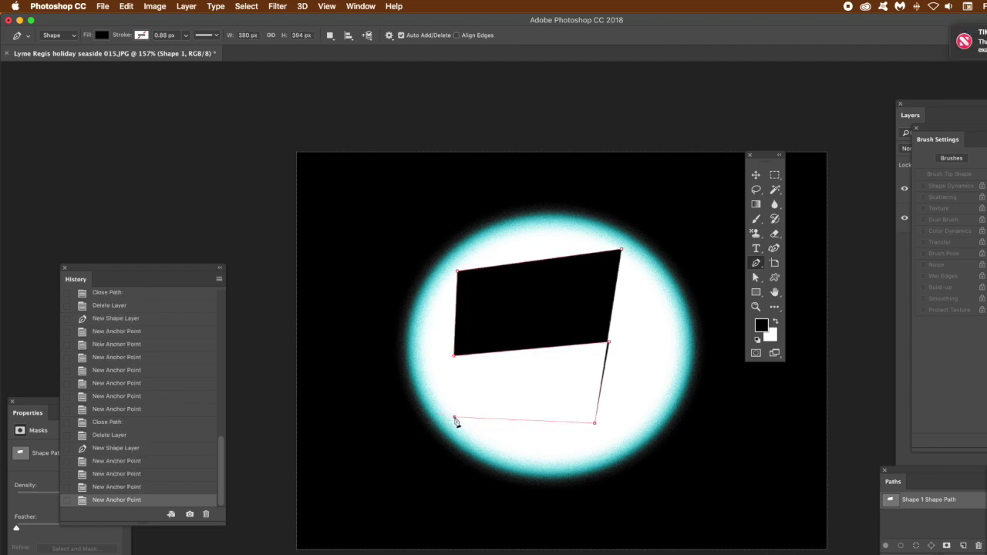
{"action": "left_click", "coordinate": [454, 419]}
{"action": "left_click", "coordinate": [437, 487]}
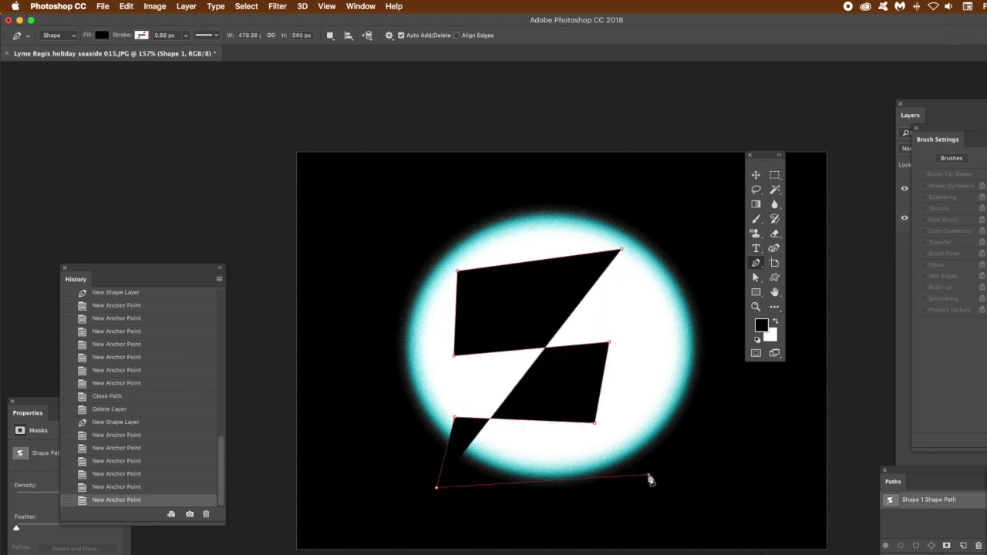
{"action": "left_click", "coordinate": [649, 476]}
Trace the S's inner edge back to the first anchor to close the thick path.
{"action": "left_click", "coordinate": [653, 456]}
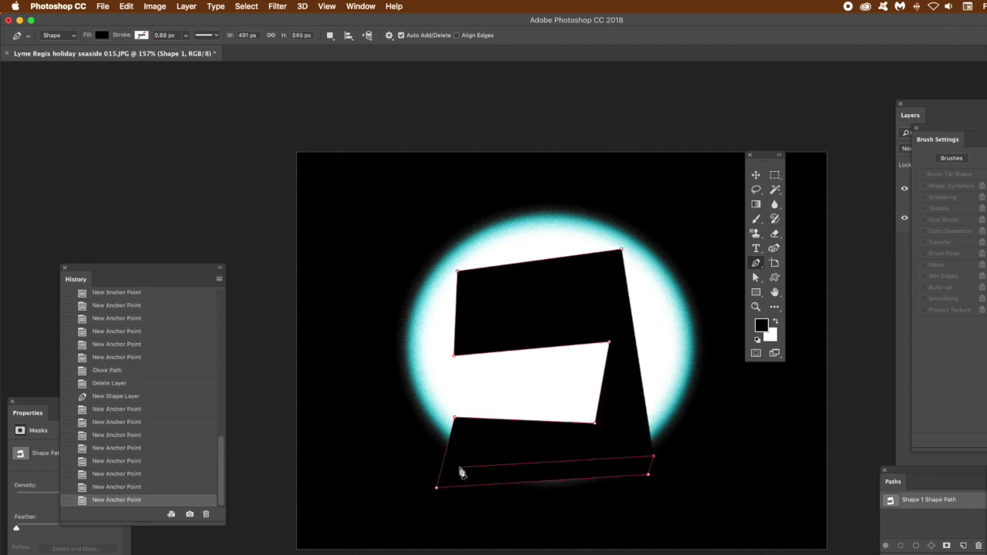
{"action": "left_click", "coordinate": [460, 467]}
{"action": "left_click", "coordinate": [468, 436]}
{"action": "left_click", "coordinate": [616, 437]}
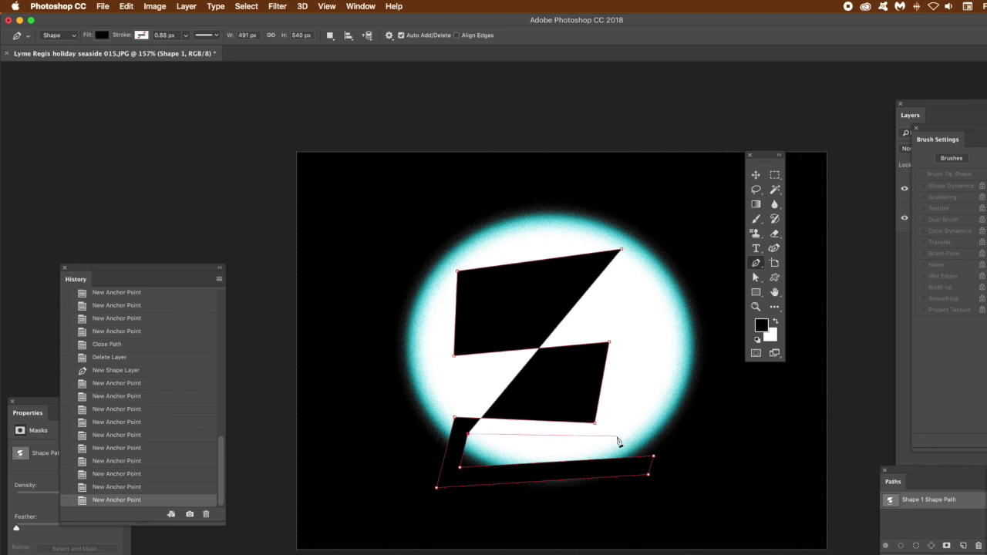
{"action": "left_click", "coordinate": [638, 319]}
{"action": "left_click", "coordinate": [472, 336]}
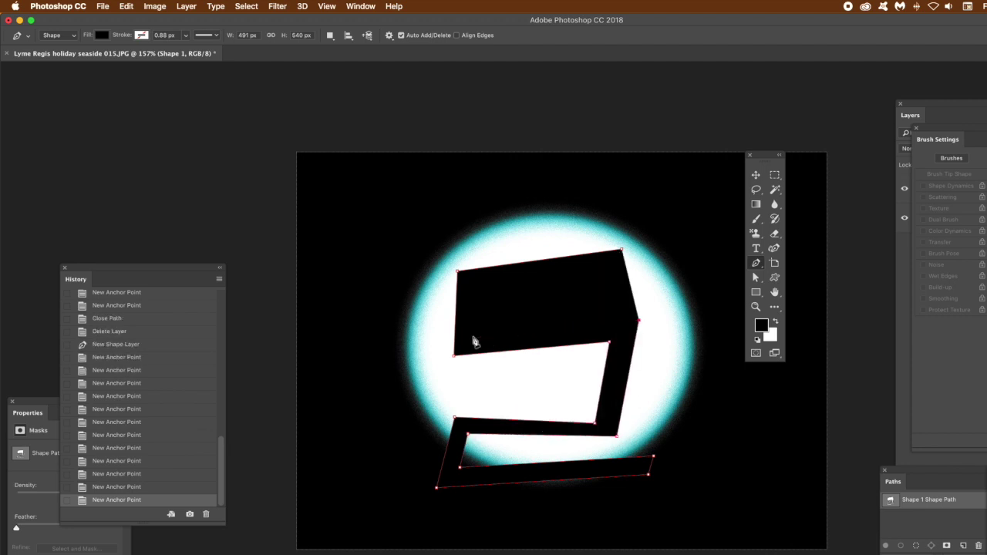
{"action": "left_click", "coordinate": [473, 288]}
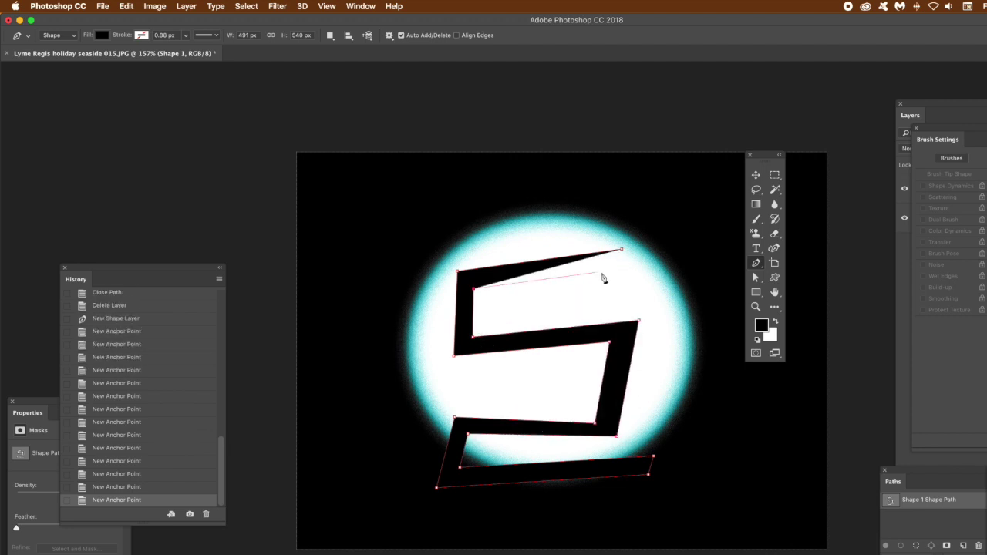
{"action": "left_click", "coordinate": [623, 267]}
{"action": "left_click", "coordinate": [622, 252]}
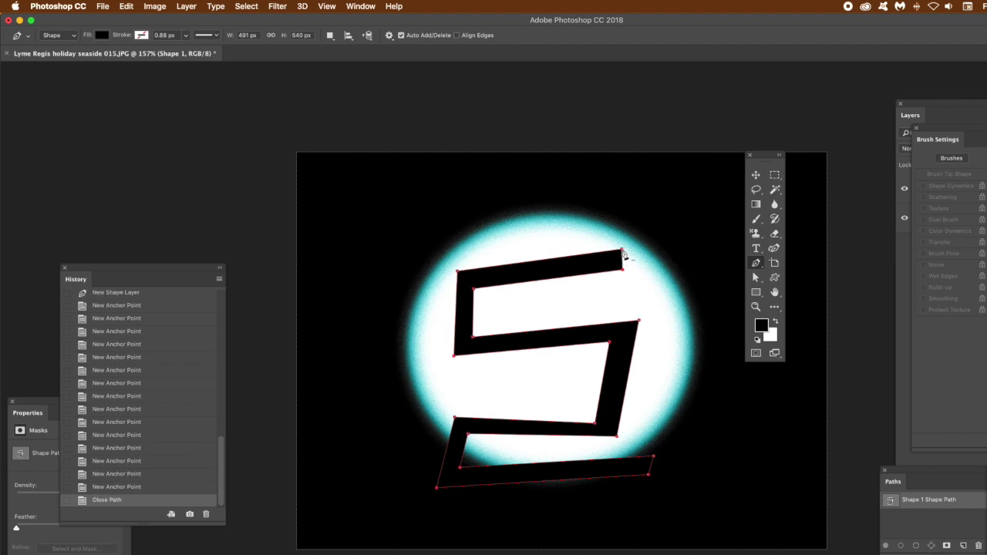
{"action": "left_click", "coordinate": [761, 176]}
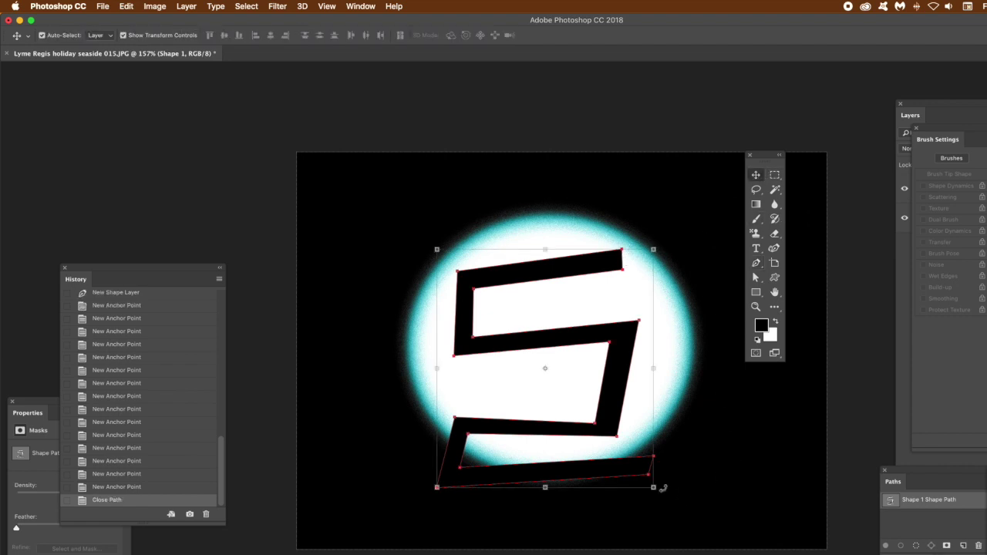
Squash the S shape to about 78% height and commit the transform.
{"action": "left_click_drag", "start_coordinate": [656, 488], "coordinate": [649, 437]}
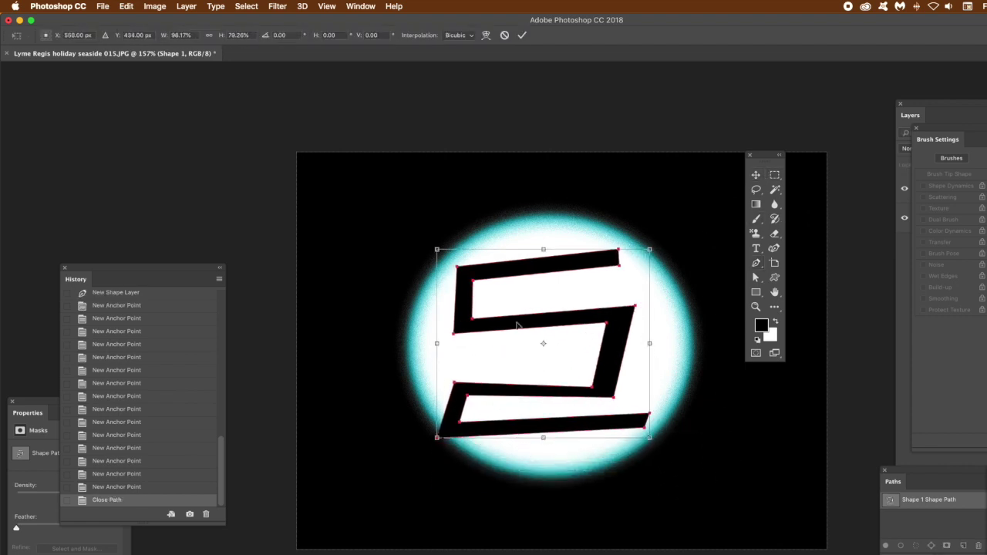
{"action": "left_click", "coordinate": [135, 7]}
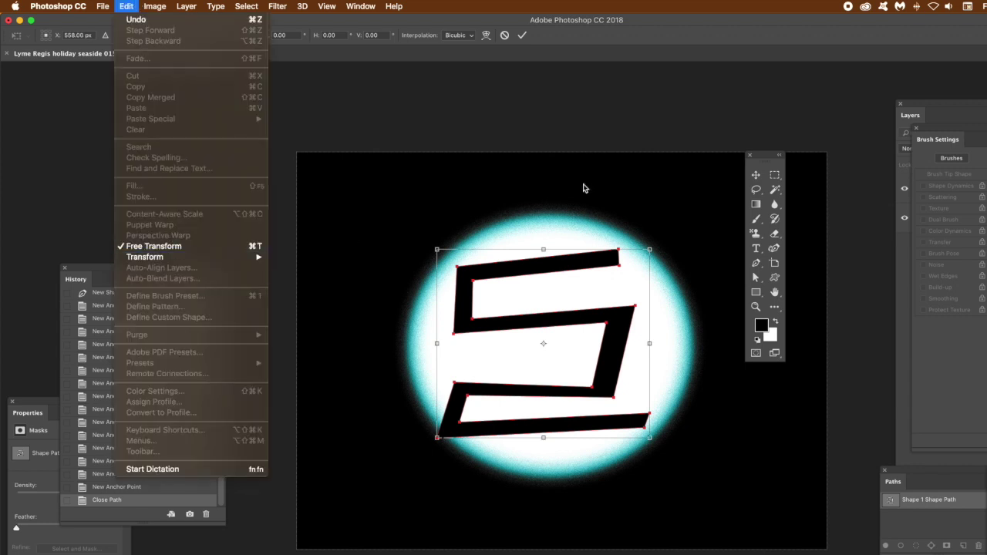
{"action": "left_click", "coordinate": [730, 24]}
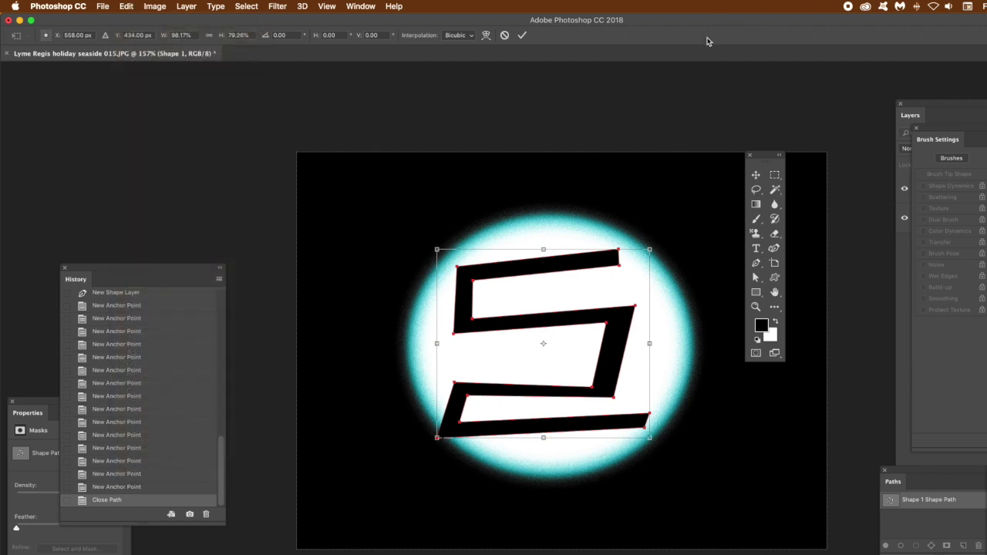
{"action": "key", "text": "Return"}
Select the whole S path, save it as a custom shape, and delete its layer.
{"action": "left_click", "coordinate": [754, 279]}
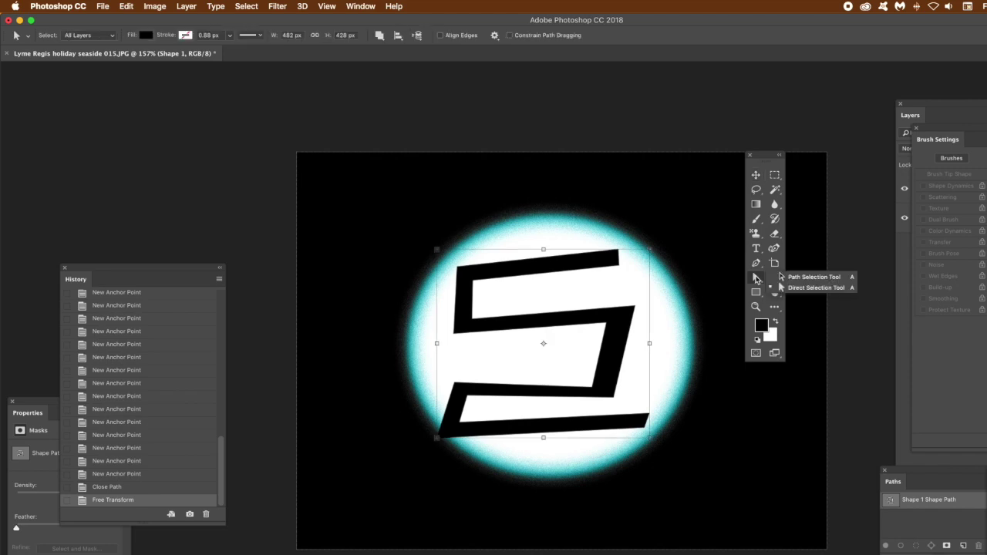
{"action": "left_click", "coordinate": [826, 291]}
{"action": "left_click_drag", "start_coordinate": [395, 227], "coordinate": [713, 487]}
{"action": "left_click", "coordinate": [125, 5]}
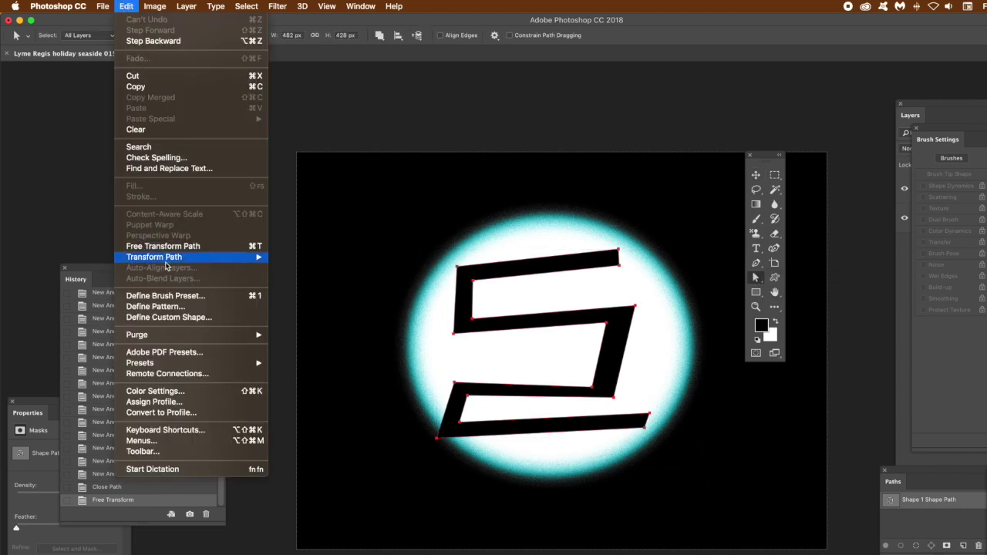
{"action": "left_click", "coordinate": [169, 317]}
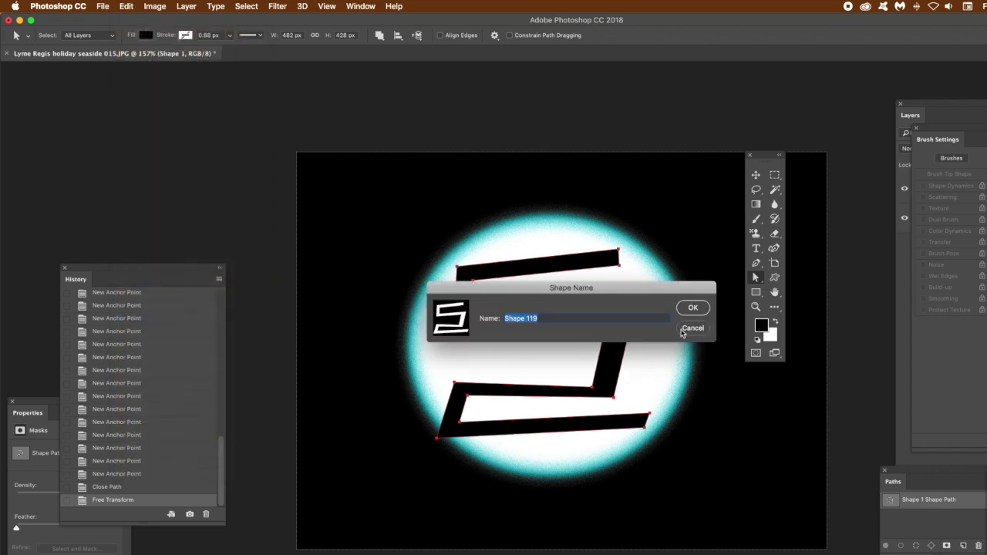
{"action": "left_click", "coordinate": [692, 308]}
{"action": "key", "text": "BackSpace"}
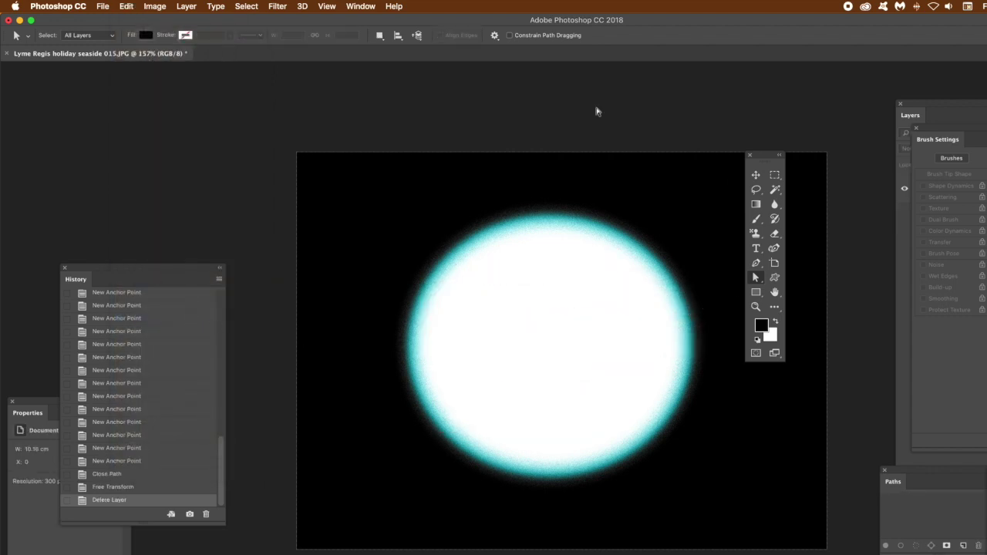
{"action": "left_click", "coordinate": [279, 6]}
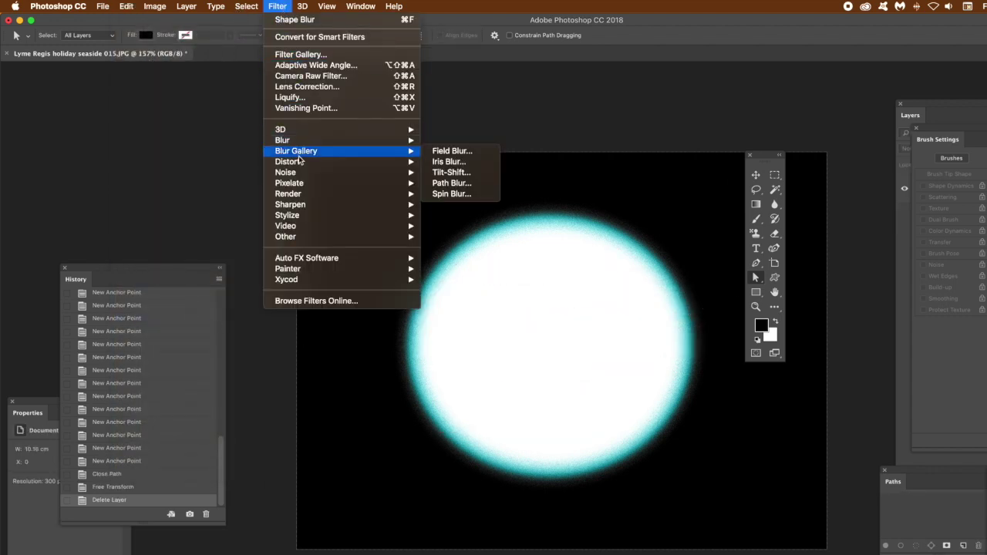
{"action": "mouse_move", "coordinate": [314, 141]}
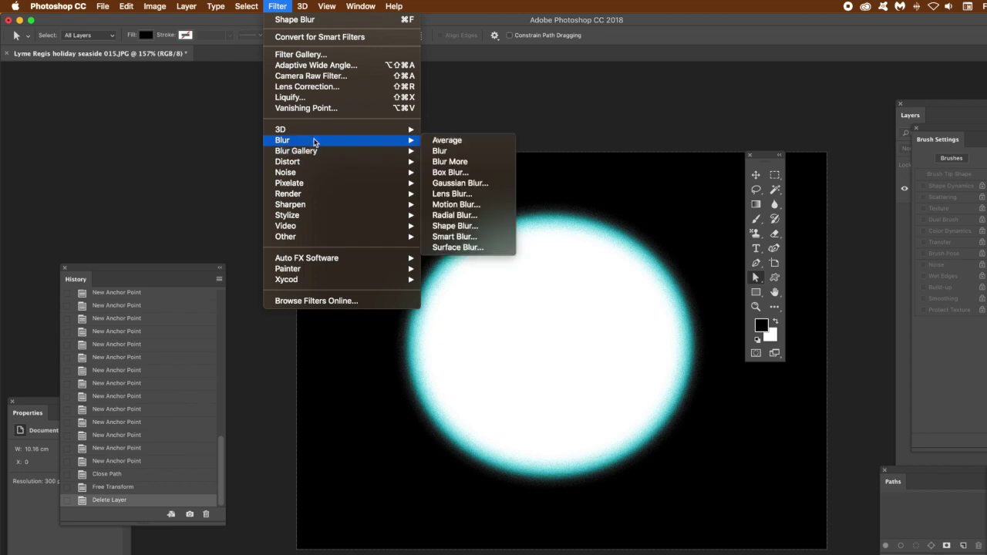
{"action": "left_click", "coordinate": [454, 225]}
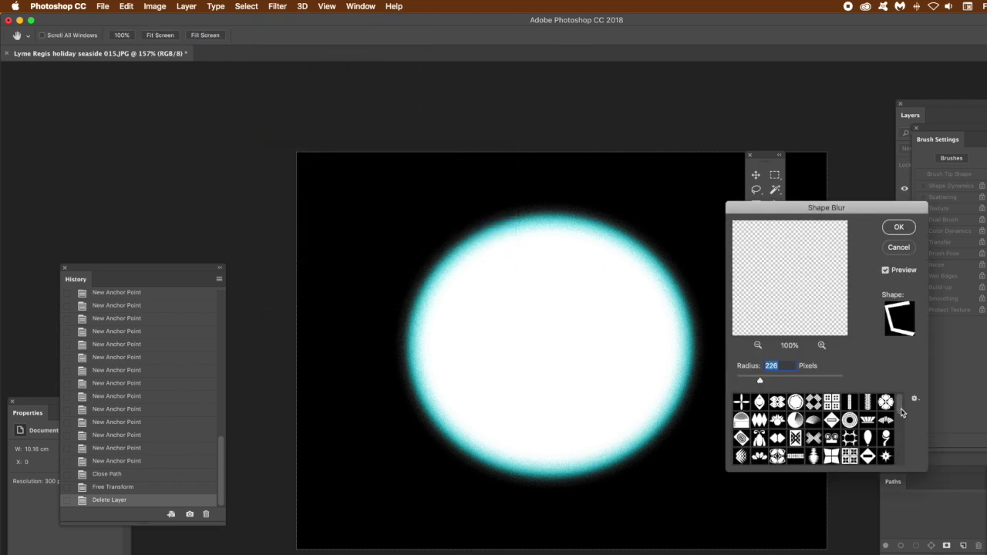
{"action": "scroll", "coordinate": [898, 432], "scroll_direction": "down", "scroll_amount": 10}
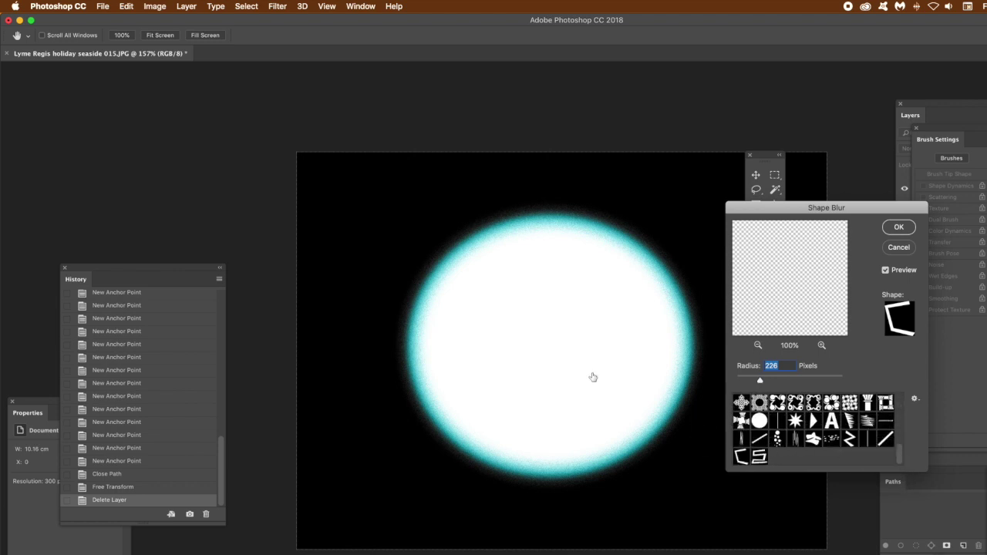
{"action": "left_click", "coordinate": [759, 456]}
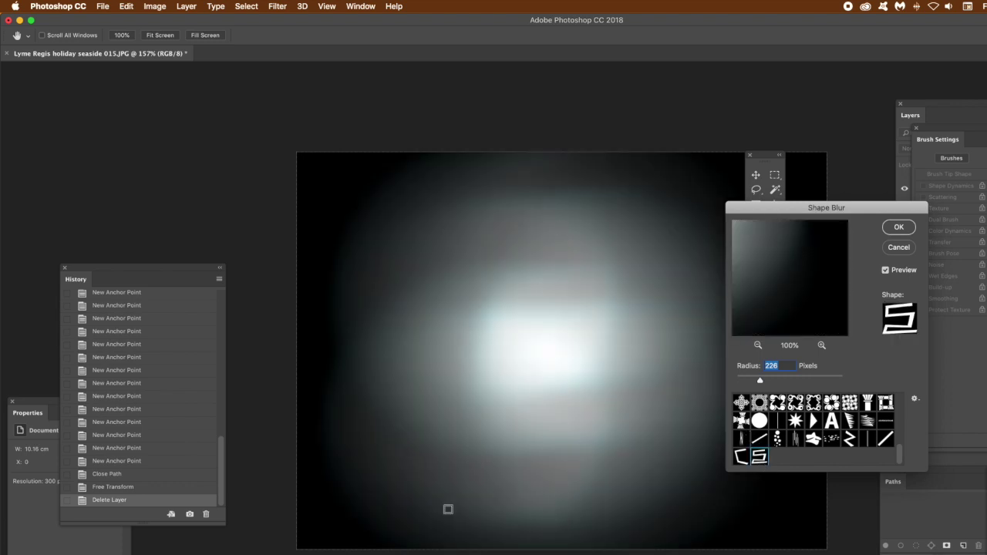
{"action": "left_click", "coordinate": [899, 228]}
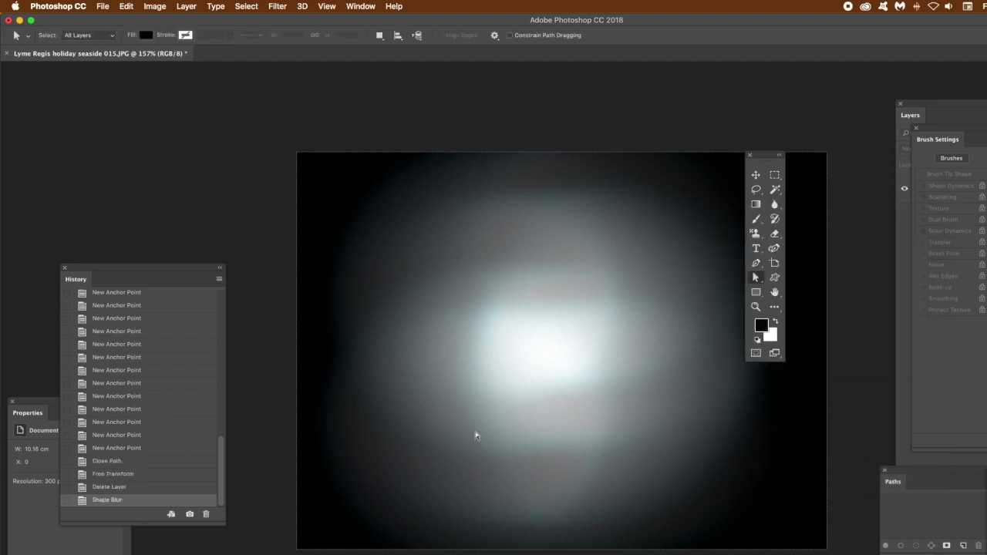
{"action": "key", "text": "super+z"}
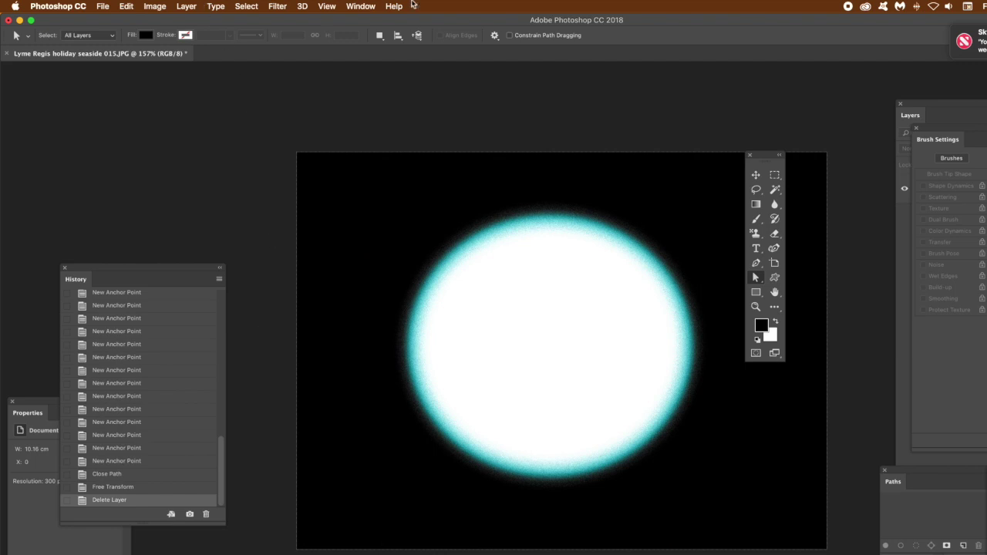
Show the Channels panel beside the canvas and select only the Red channel.
{"action": "left_click", "coordinate": [359, 6]}
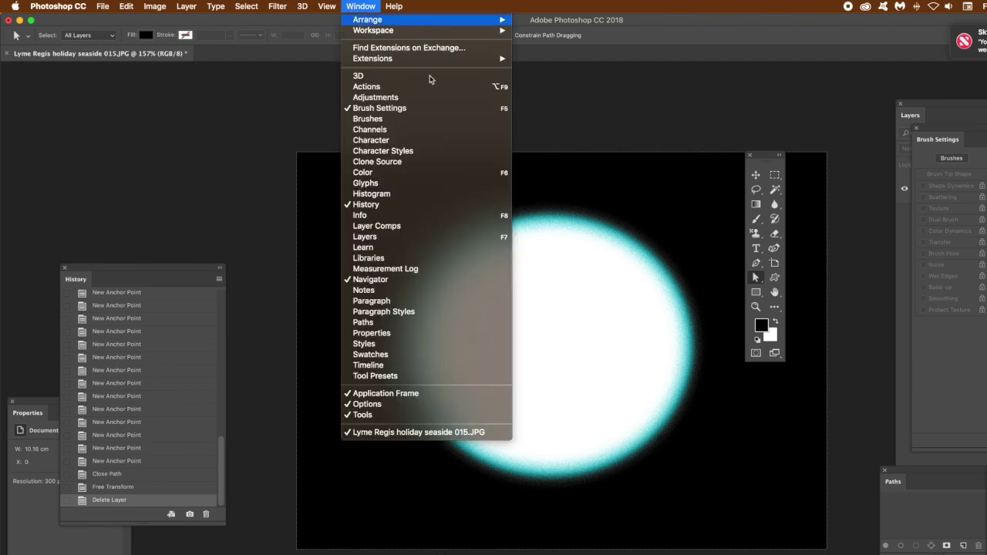
{"action": "left_click", "coordinate": [409, 133]}
{"action": "left_click_drag", "start_coordinate": [256, 290], "coordinate": [361, 279]}
{"action": "left_click", "coordinate": [360, 321]}
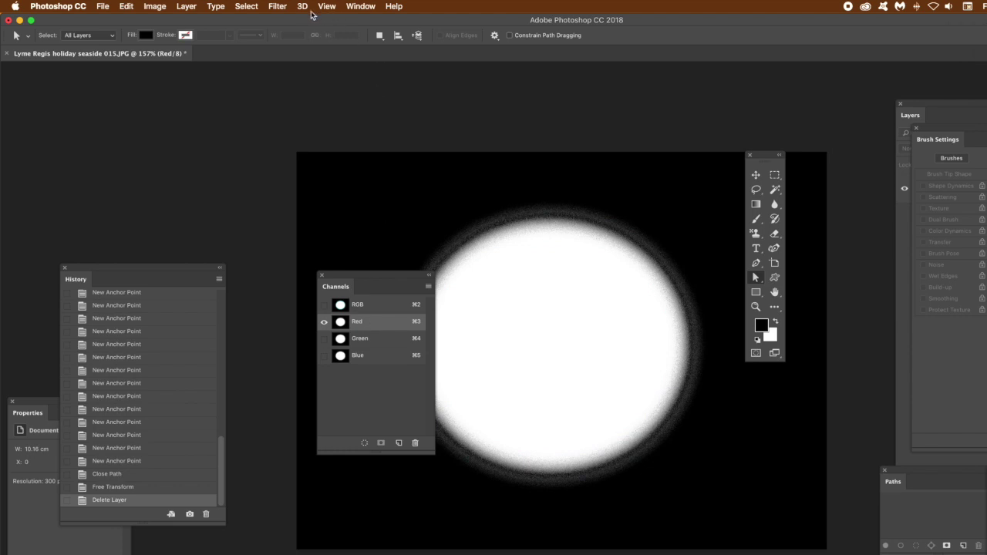
Apply a 226-pixel Shape Blur with the column-of-dots shape to the Red channel.
{"action": "left_click", "coordinate": [279, 7]}
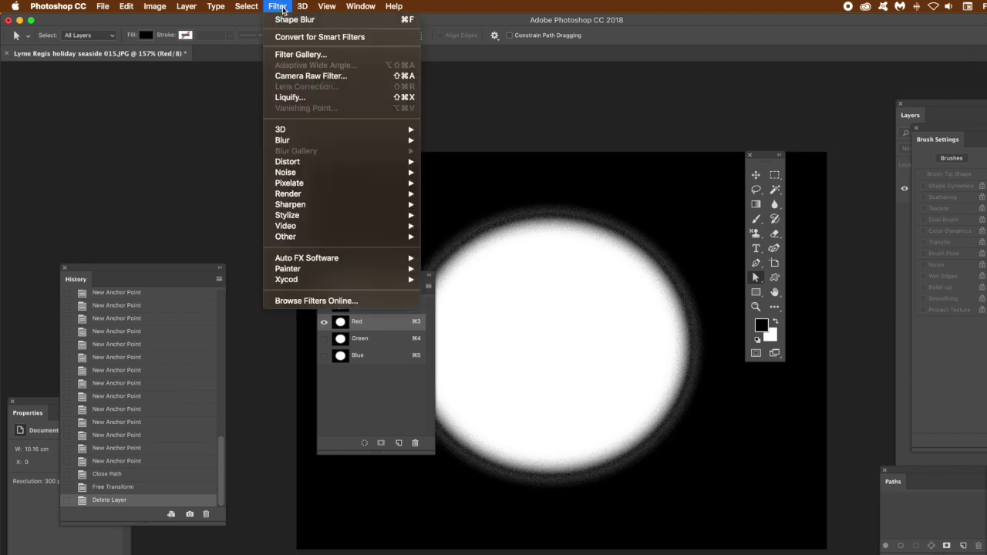
{"action": "mouse_move", "coordinate": [289, 142]}
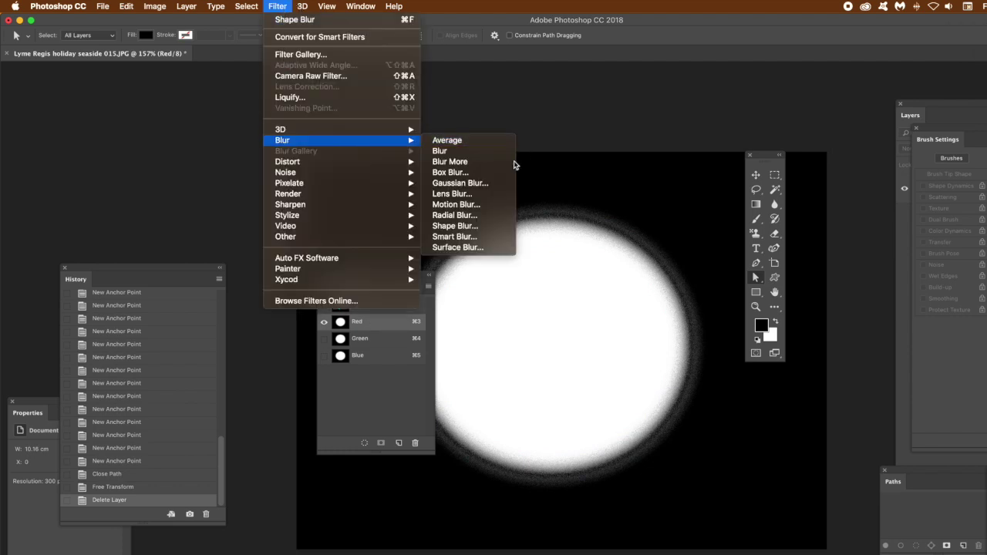
{"action": "left_click", "coordinate": [455, 226]}
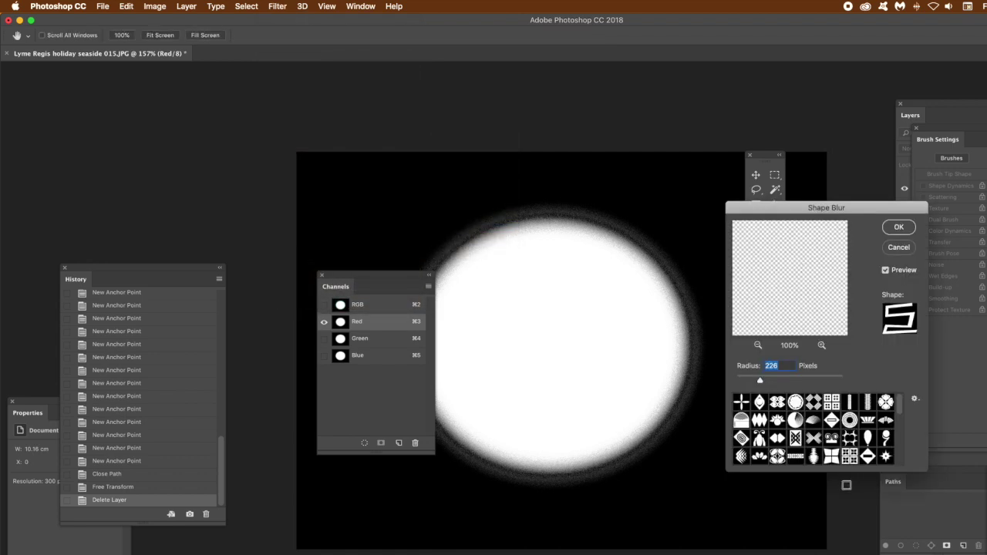
{"action": "left_click_drag", "start_coordinate": [900, 403], "coordinate": [906, 484]}
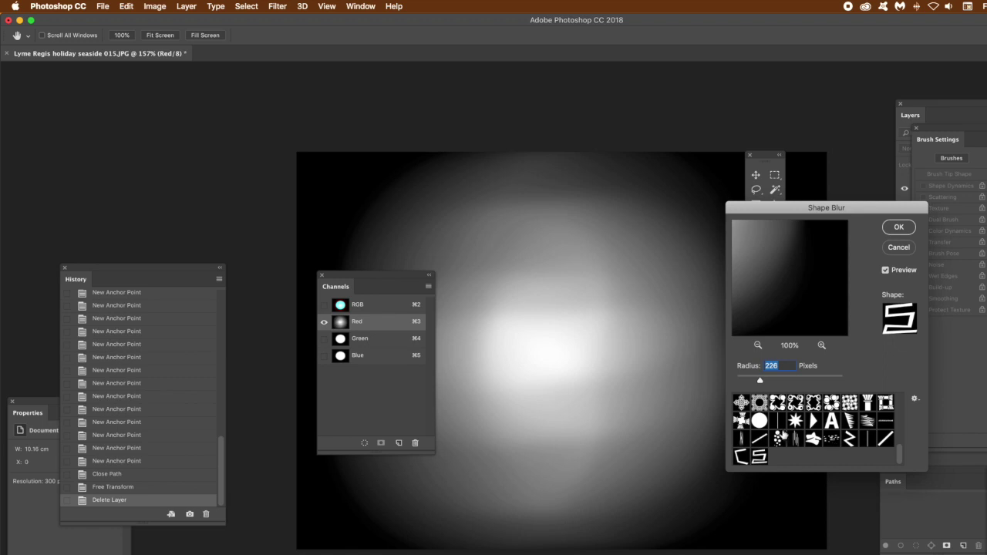
{"action": "left_click", "coordinate": [778, 438]}
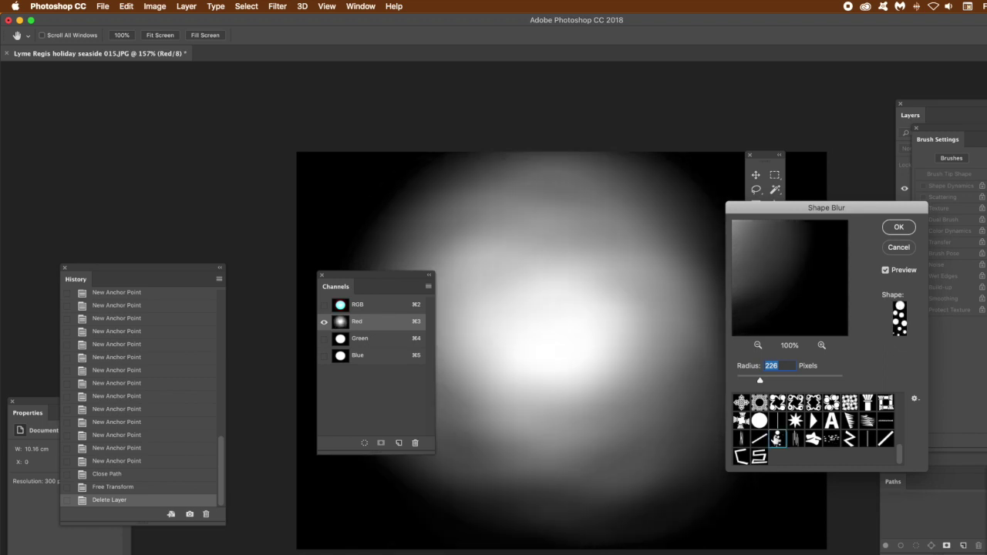
{"action": "left_click", "coordinate": [899, 228]}
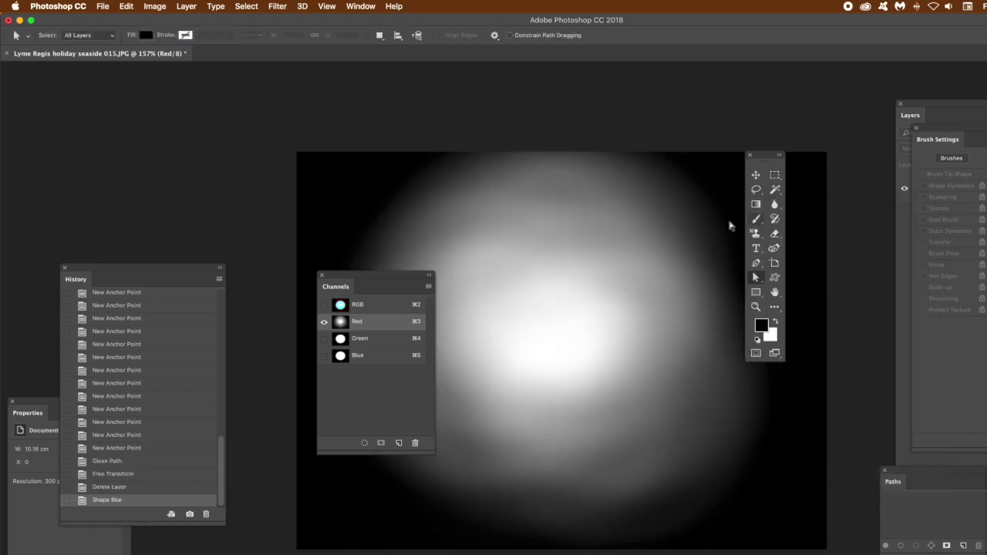
Select the Green channel and apply a 226-pixel Shape Blur with the zigzag shape.
{"action": "left_click", "coordinate": [357, 341]}
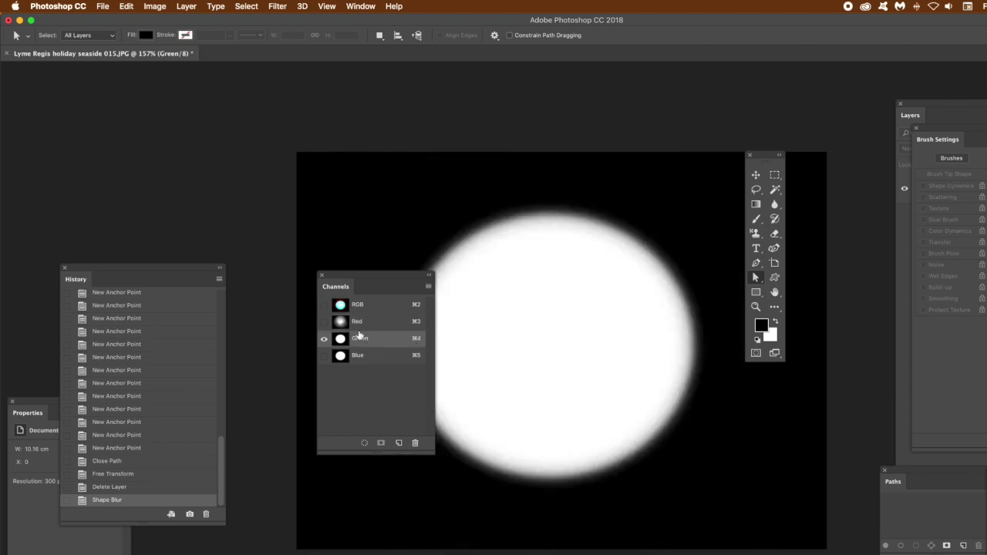
{"action": "left_click", "coordinate": [279, 7]}
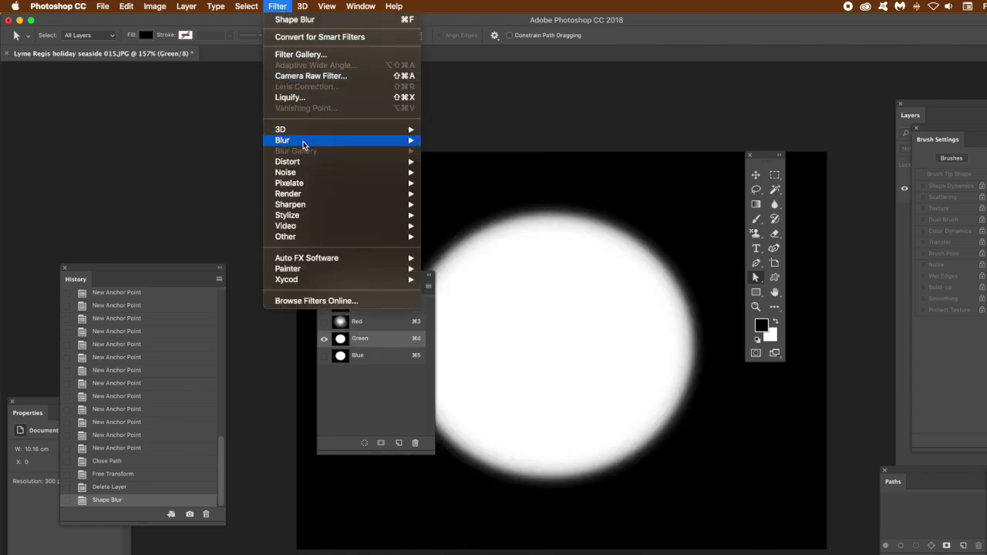
{"action": "mouse_move", "coordinate": [303, 141]}
{"action": "left_click", "coordinate": [454, 226]}
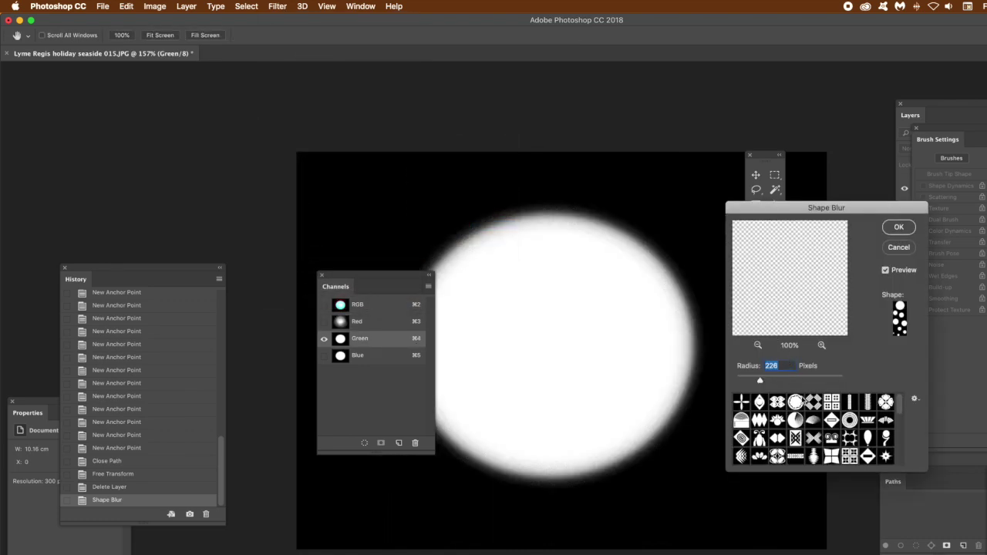
{"action": "scroll", "coordinate": [902, 456], "scroll_direction": "down", "scroll_amount": 2}
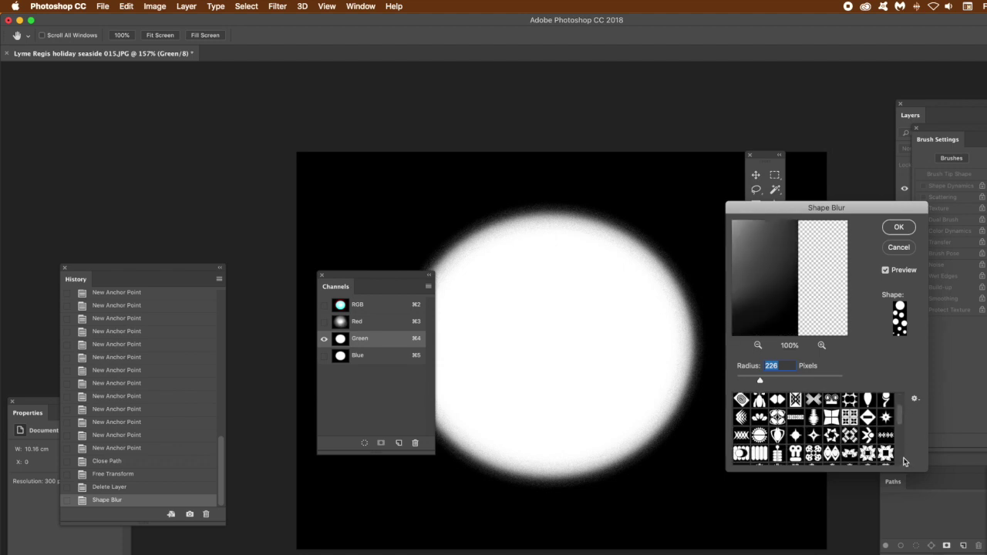
{"action": "left_click_drag", "start_coordinate": [899, 417], "coordinate": [900, 455]}
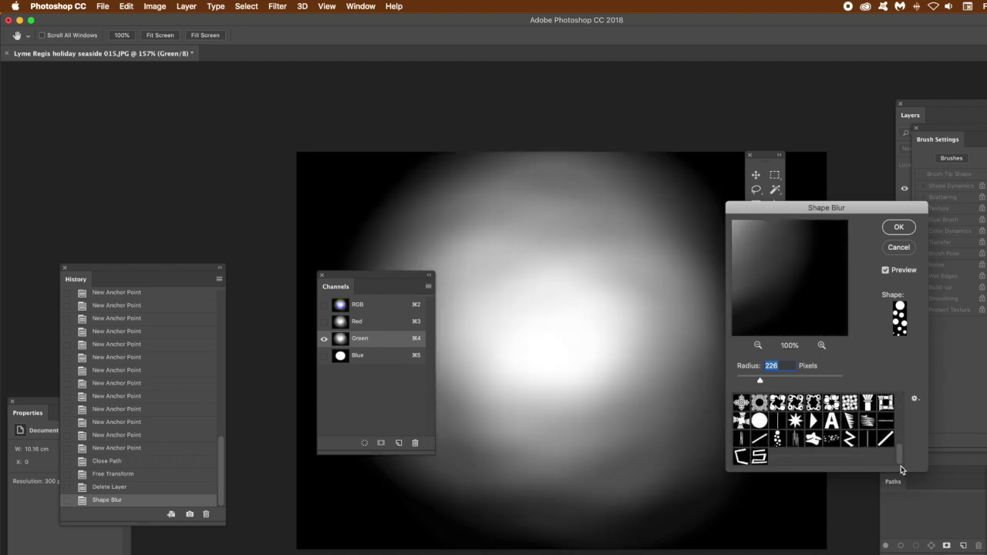
{"action": "left_click", "coordinate": [850, 439]}
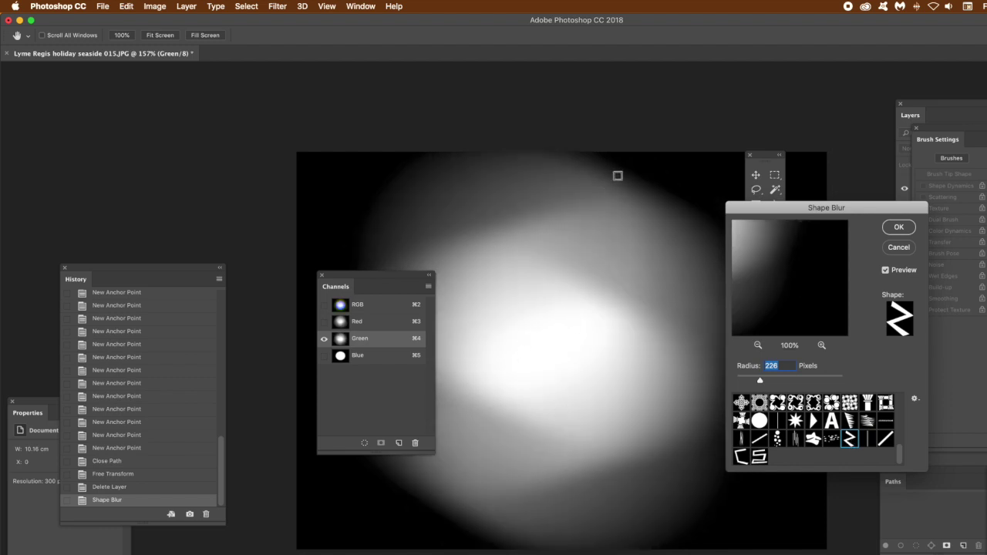
{"action": "left_click", "coordinate": [899, 226]}
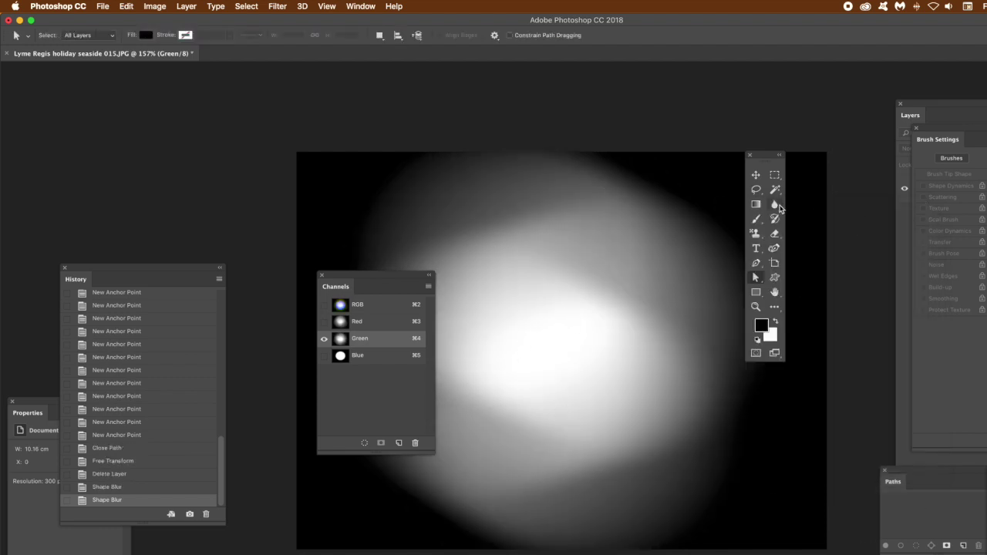
Move the Channels panel aside, select Blue, and Shape Blur it with the letter A at 226 pixels.
{"action": "left_click", "coordinate": [365, 309]}
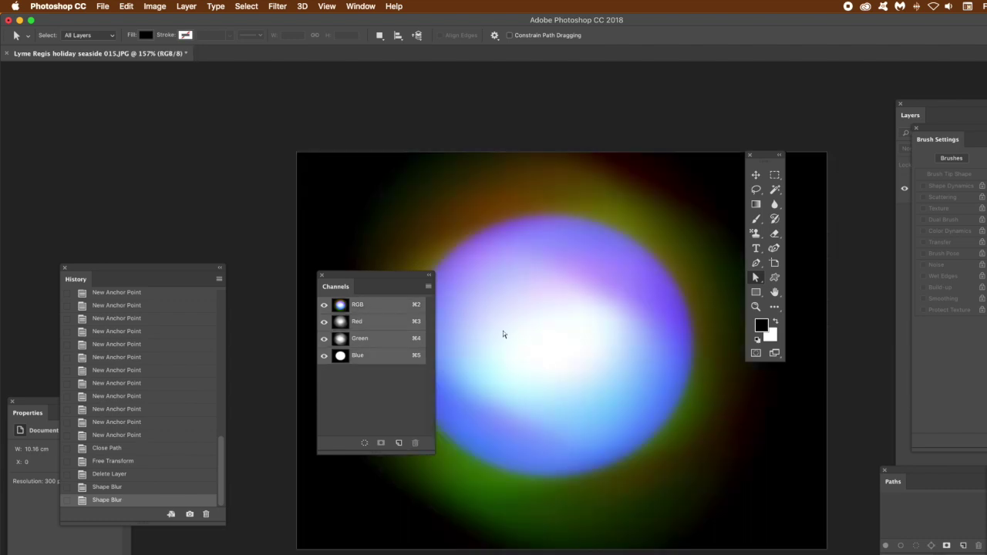
{"action": "left_click_drag", "start_coordinate": [363, 279], "coordinate": [297, 263]}
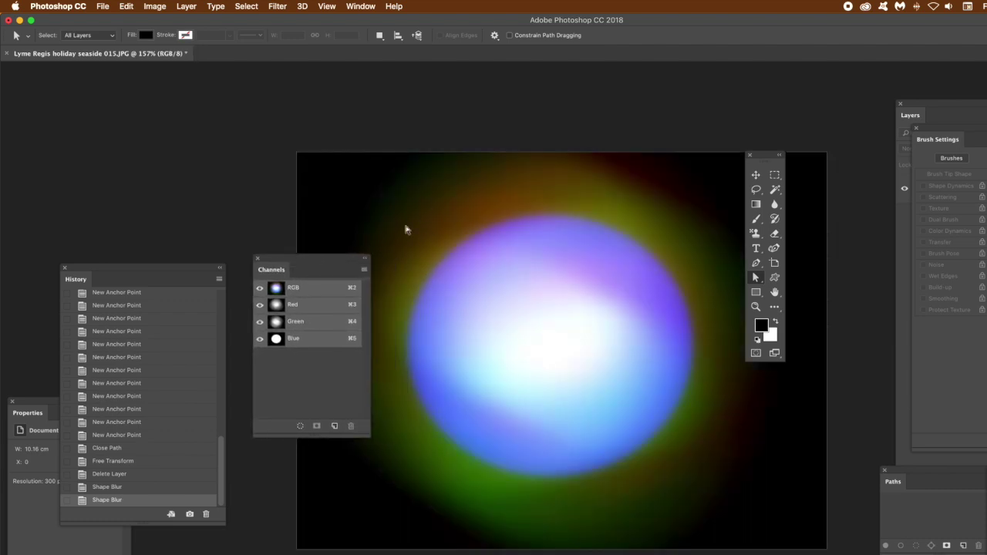
{"action": "left_click", "coordinate": [305, 340]}
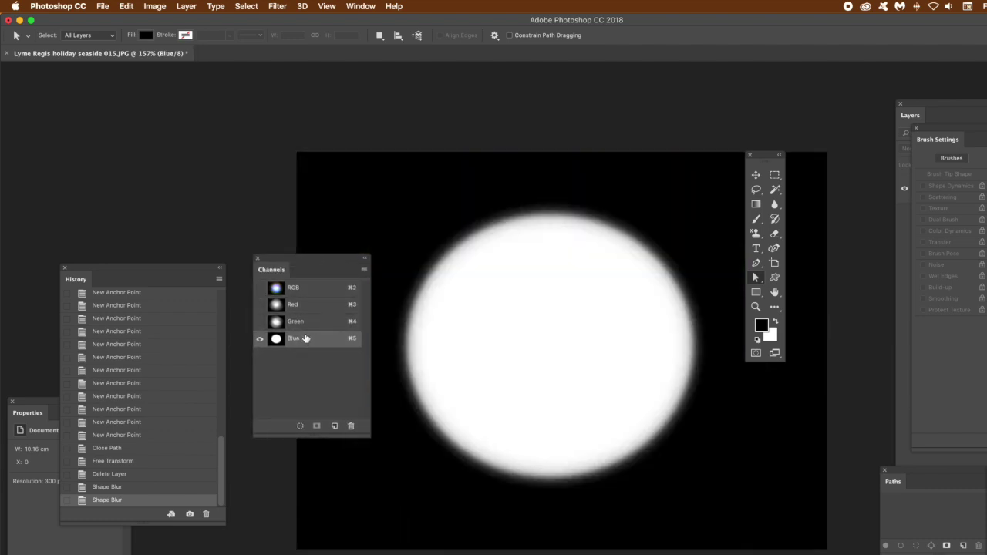
{"action": "left_click", "coordinate": [276, 7]}
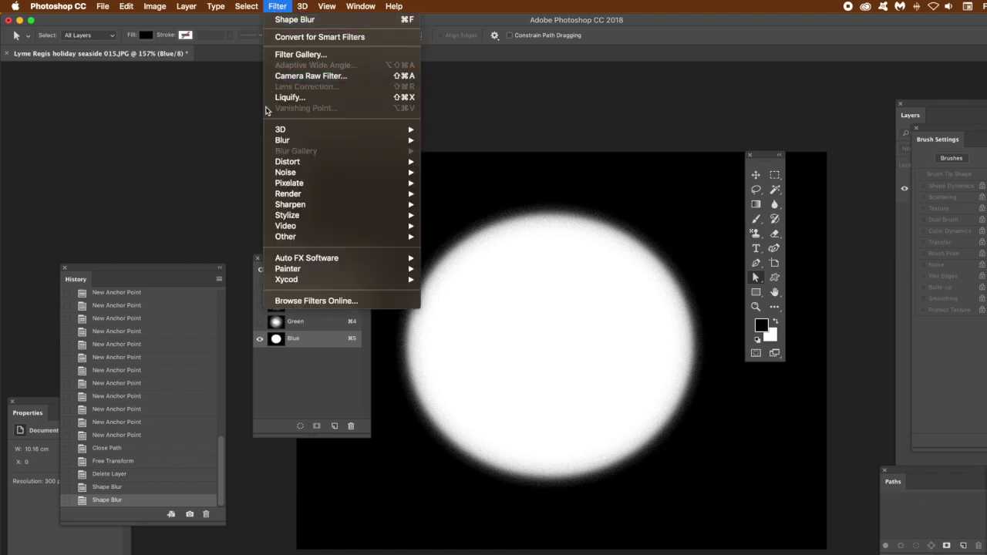
{"action": "mouse_move", "coordinate": [282, 141]}
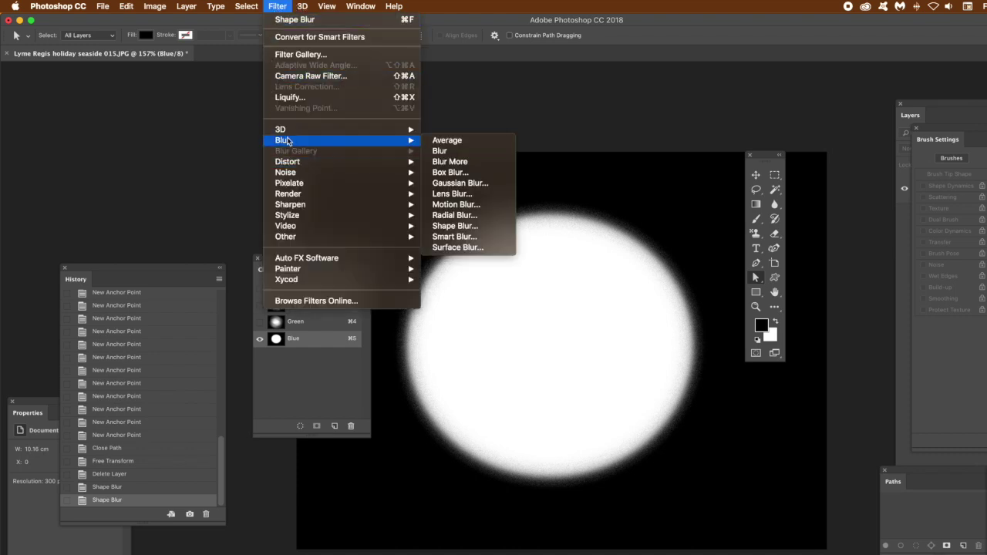
{"action": "left_click", "coordinate": [465, 227]}
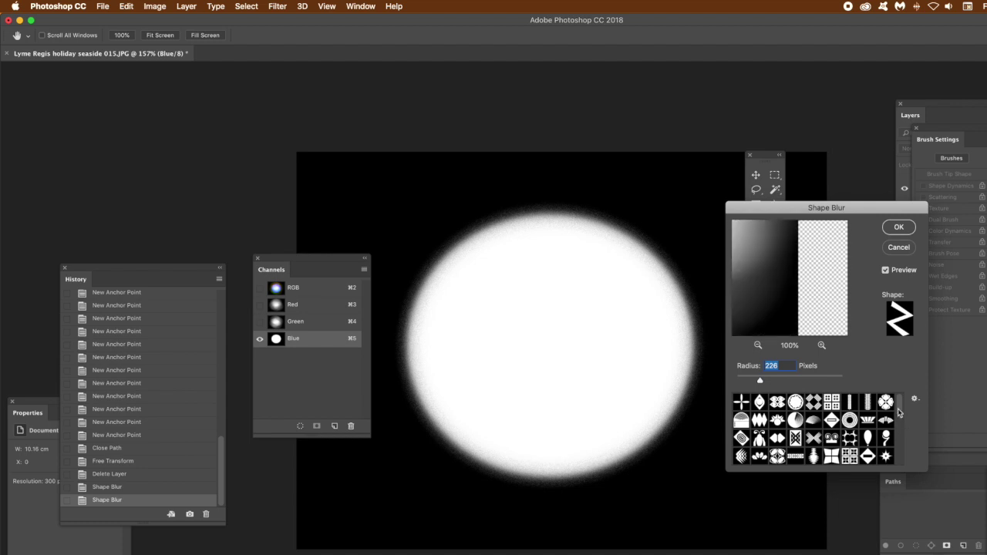
{"action": "left_click_drag", "start_coordinate": [901, 415], "coordinate": [907, 469]}
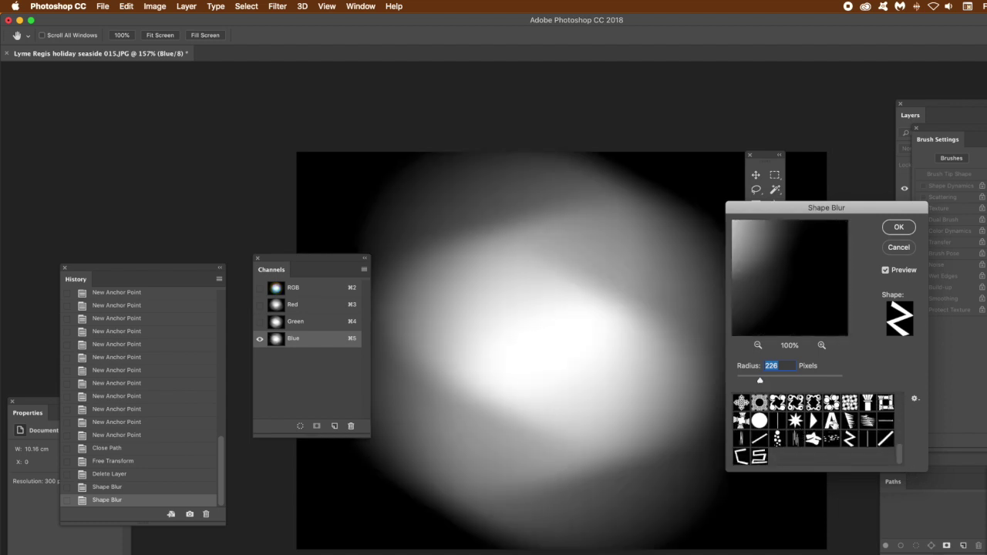
{"action": "left_click", "coordinate": [832, 421]}
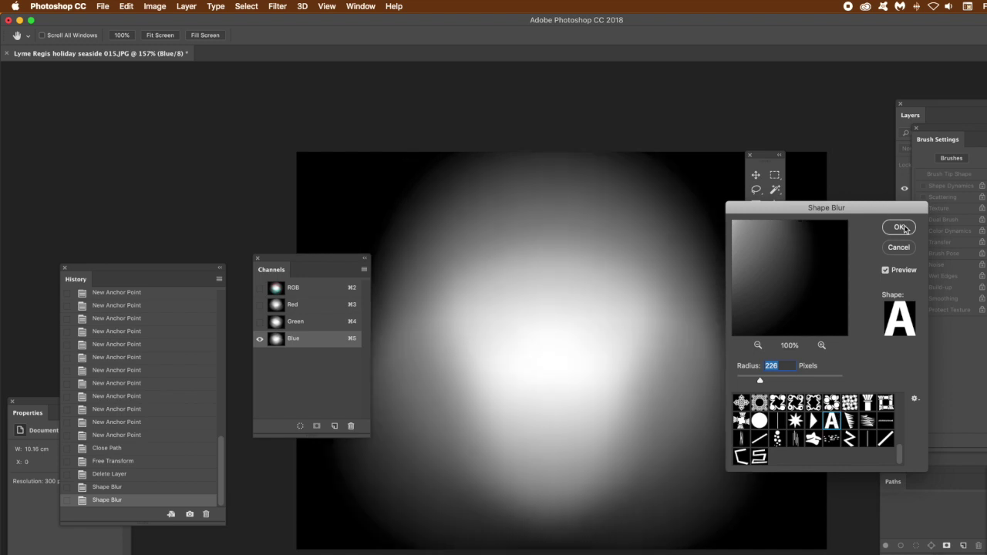
{"action": "left_click", "coordinate": [899, 228]}
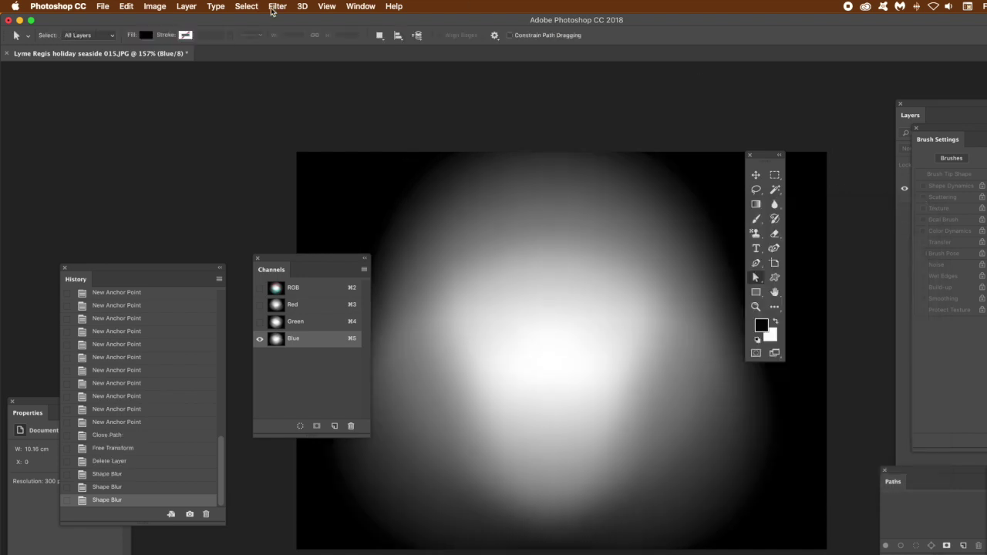
Select the RGB composite channel to see the pink, green and blue glowing orb in full colour.
{"action": "left_click", "coordinate": [294, 288]}
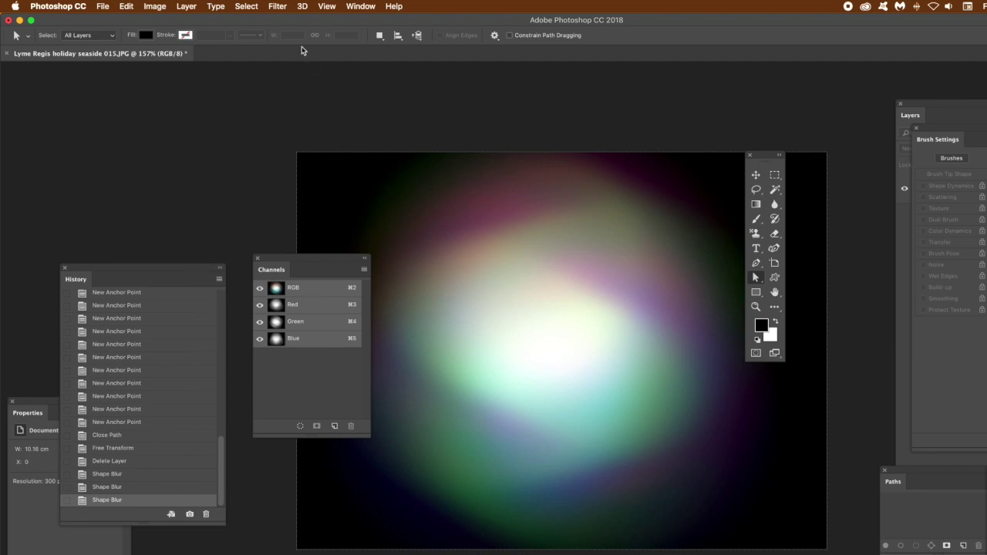
{"action": "left_click", "coordinate": [277, 6]}
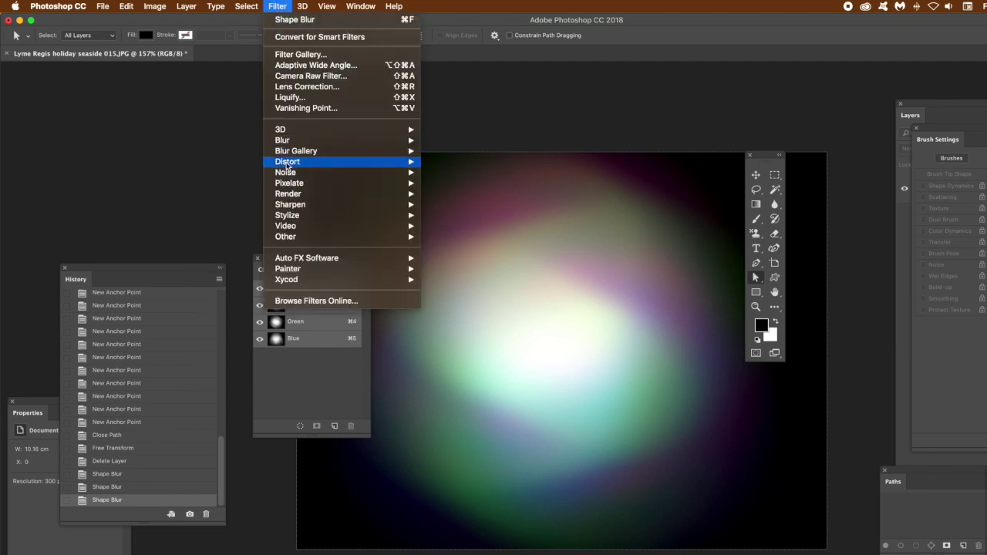
{"action": "mouse_move", "coordinate": [297, 151]}
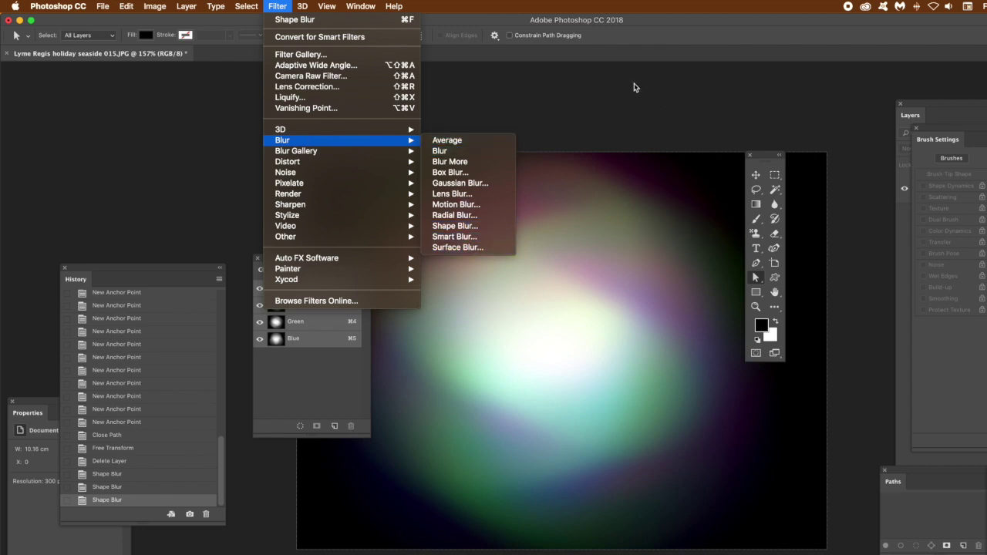
{"action": "left_click", "coordinate": [627, 54]}
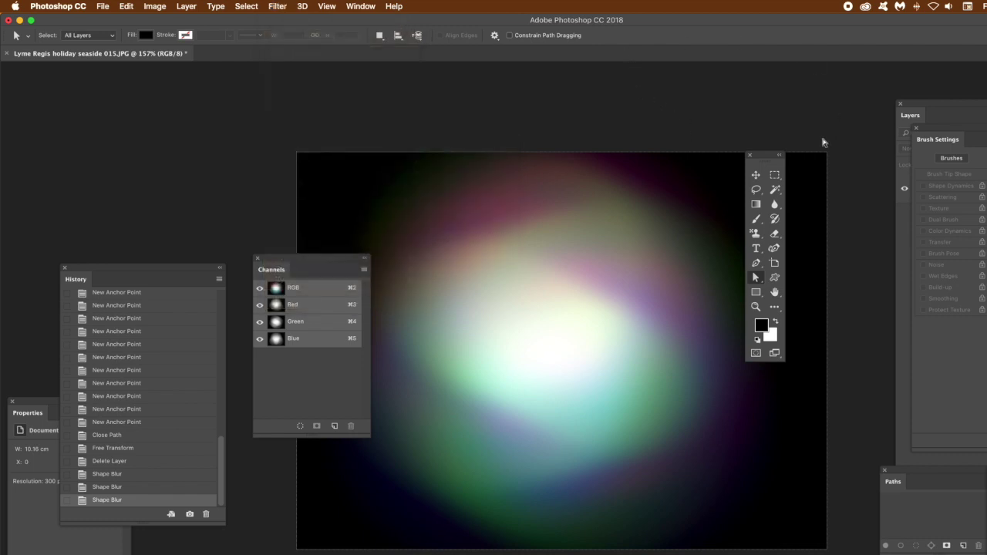
Switch to the Rectangle tool with its mode set to Pixels.
{"action": "left_click", "coordinate": [756, 292]}
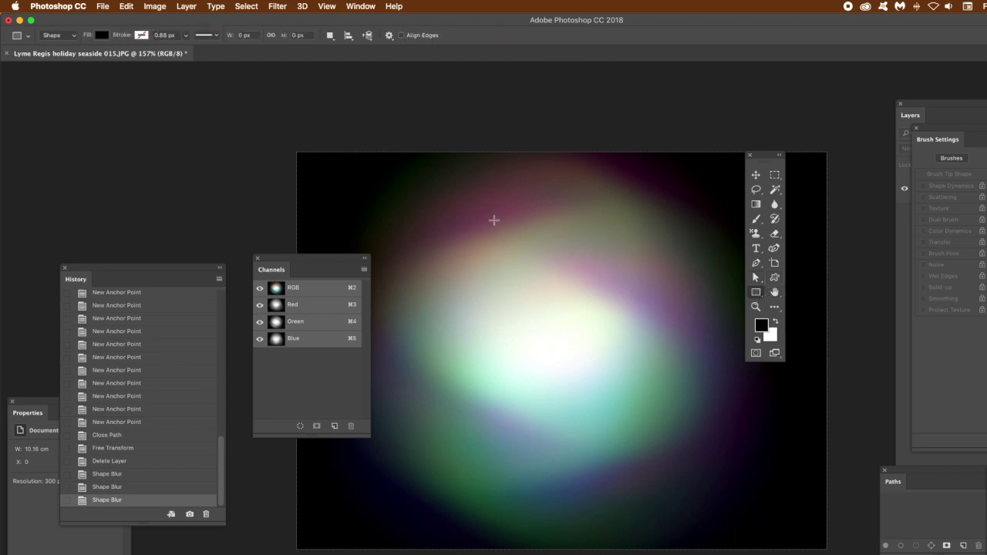
{"action": "left_click", "coordinate": [48, 36]}
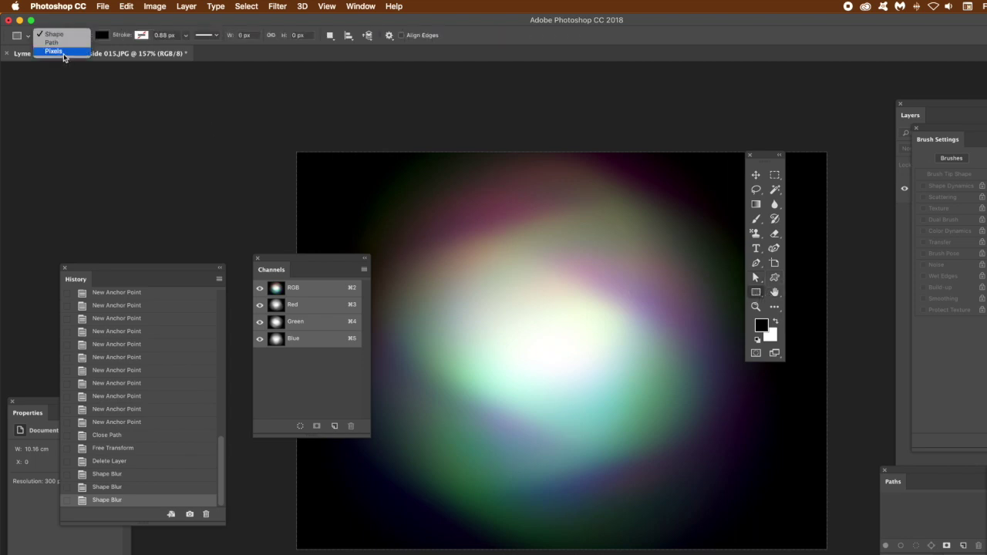
{"action": "left_click", "coordinate": [67, 59]}
Draw a white rectangle over the orb's centre, undoing an initial black one.
{"action": "left_click_drag", "start_coordinate": [479, 251], "coordinate": [608, 464]}
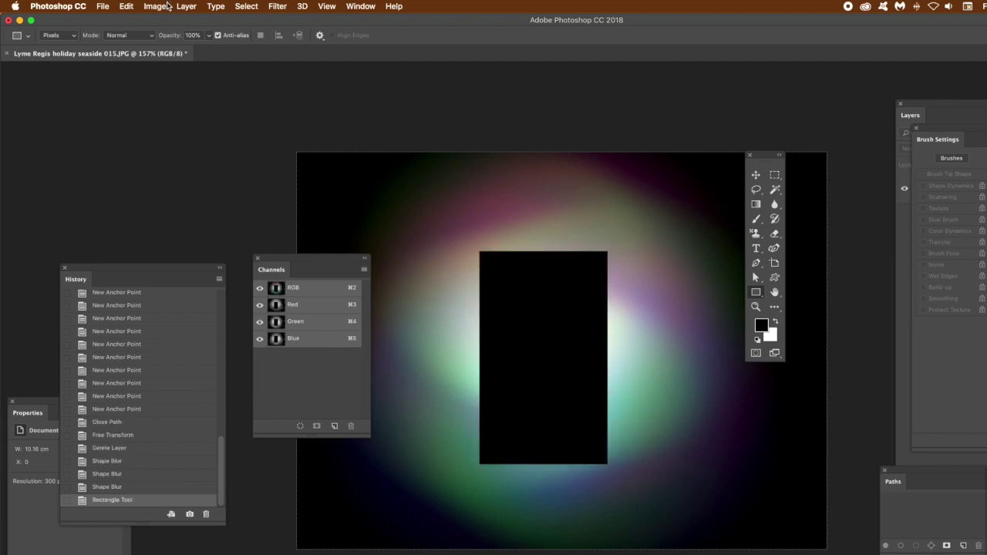
{"action": "key", "text": "super+z"}
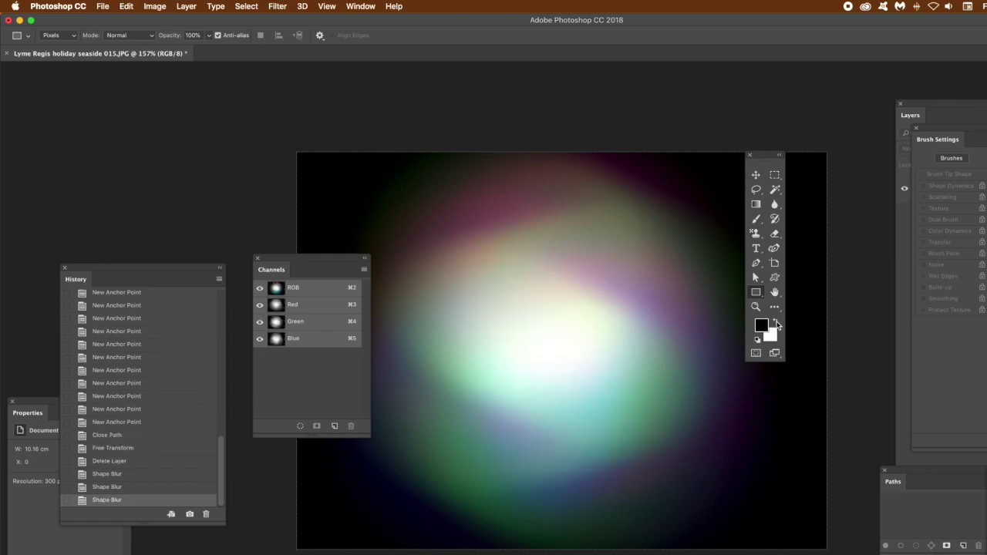
{"action": "left_click", "coordinate": [777, 324]}
{"action": "left_click_drag", "start_coordinate": [479, 247], "coordinate": [623, 452]}
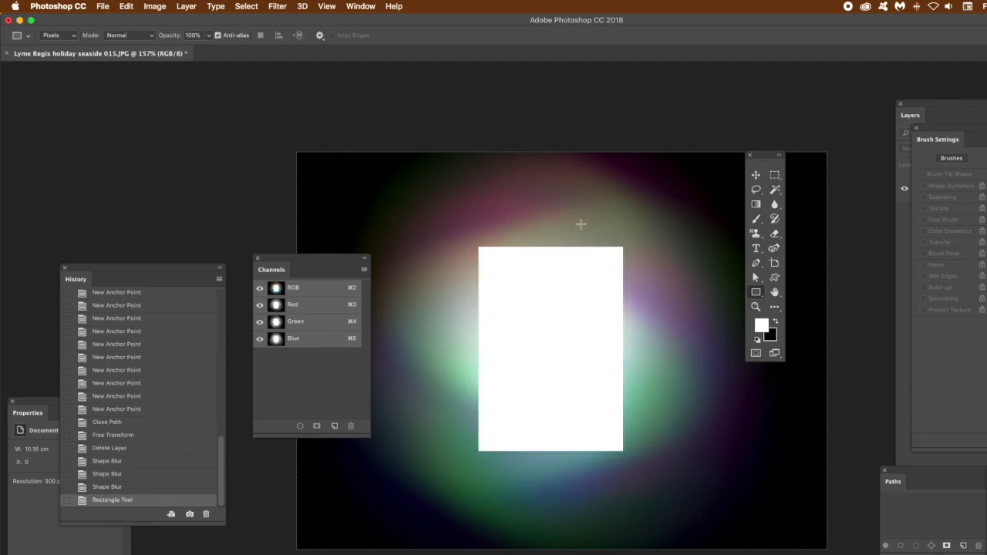
Apply a Shape Blur preview with the zigzag shape at radius 226 pixels.
{"action": "left_click", "coordinate": [272, 9]}
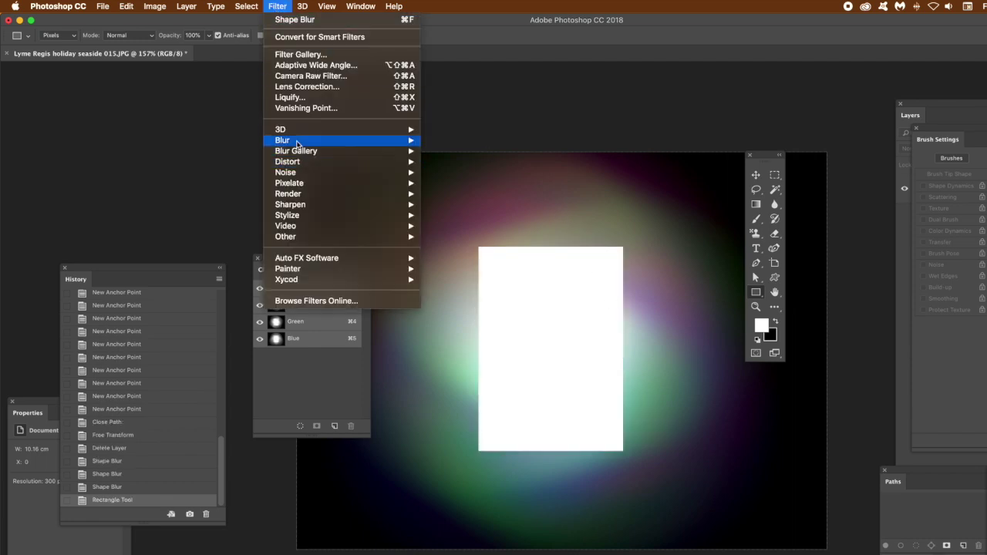
{"action": "mouse_move", "coordinate": [339, 139]}
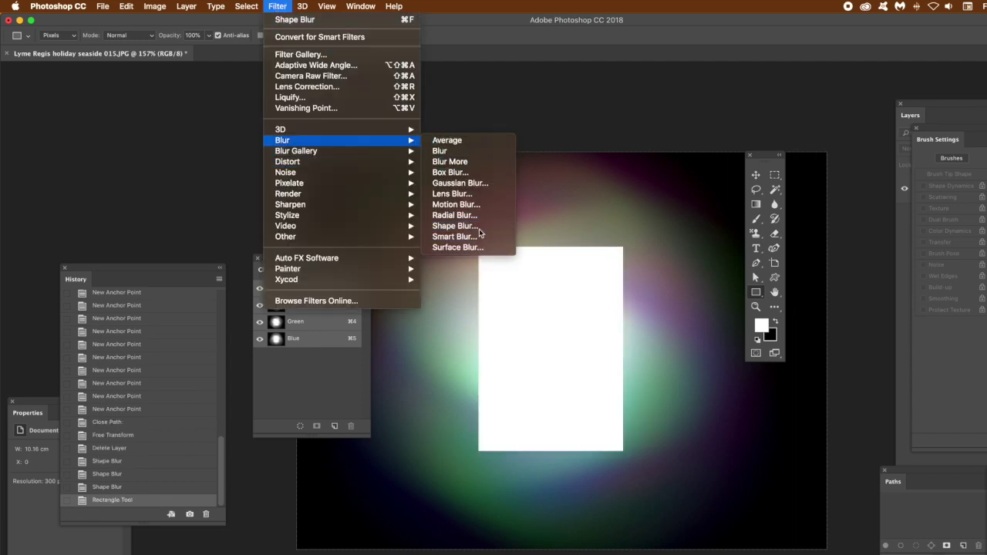
{"action": "left_click", "coordinate": [454, 225]}
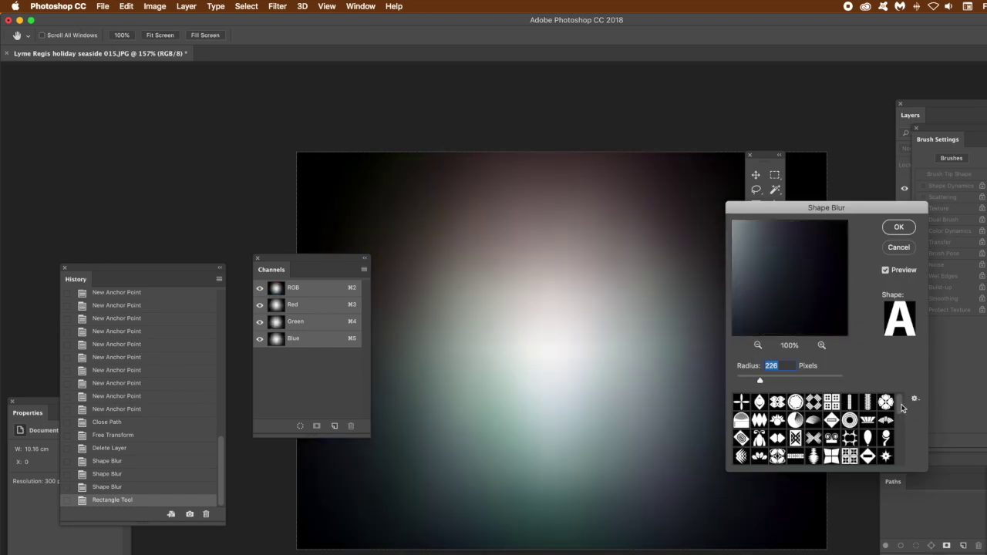
{"action": "left_click_drag", "start_coordinate": [902, 408], "coordinate": [899, 468]}
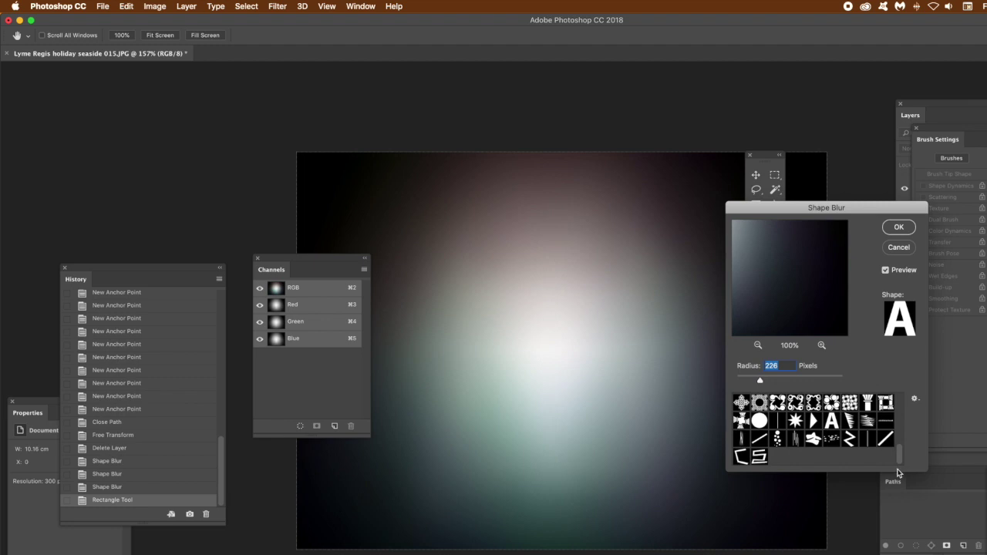
{"action": "left_click", "coordinate": [848, 441]}
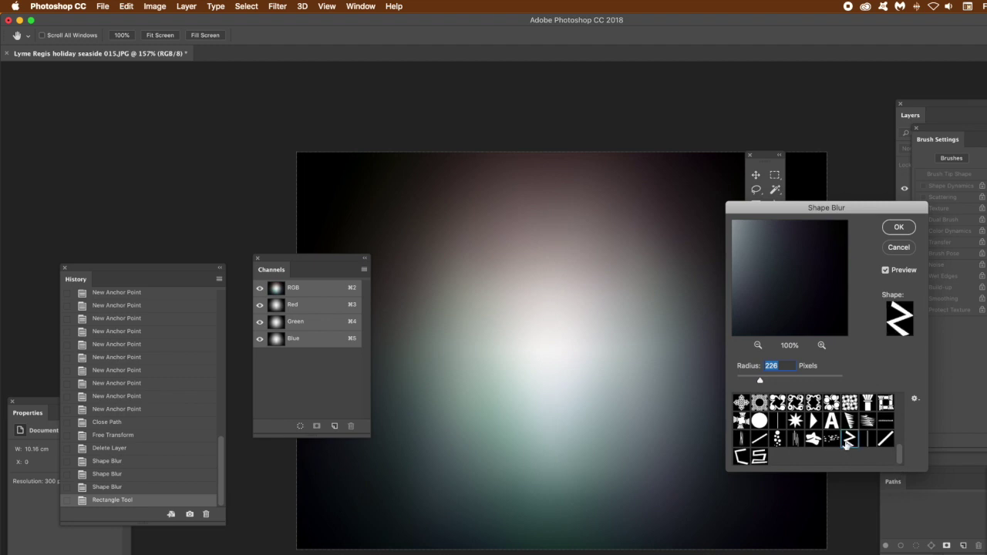